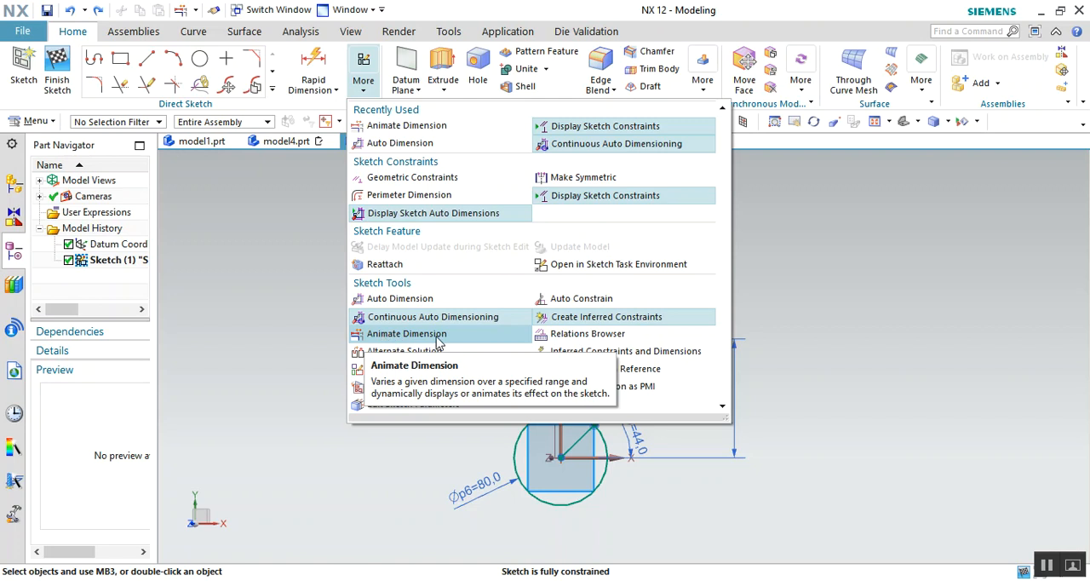
# - Animate the crank's 44° angle dimension from 0 to 360 with 10 steps per cycle, and stop the animation after watching the motion
pyautogui.click(401, 455)
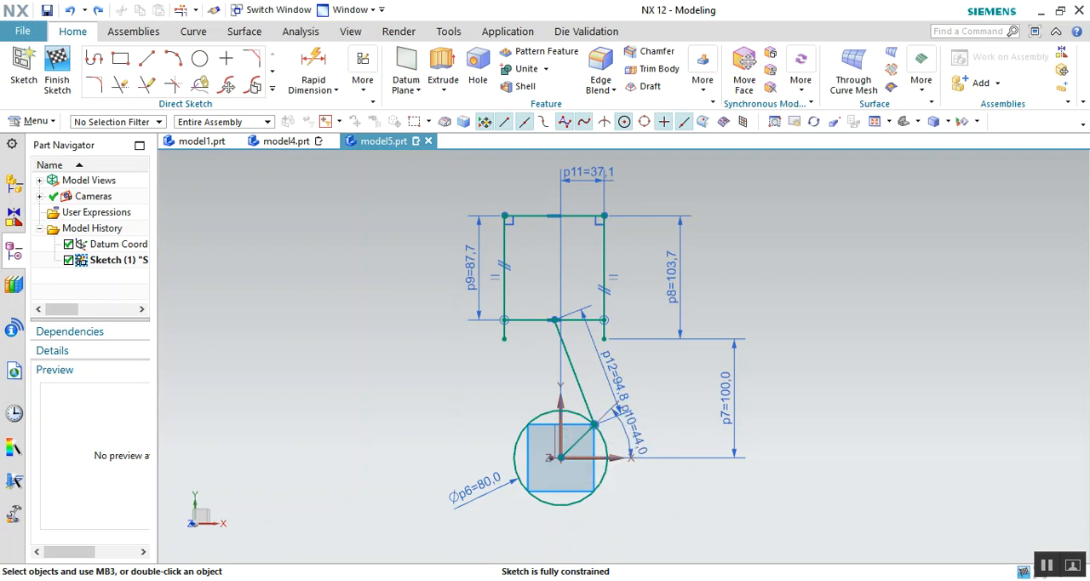
pyautogui.rightClick(815, 458)
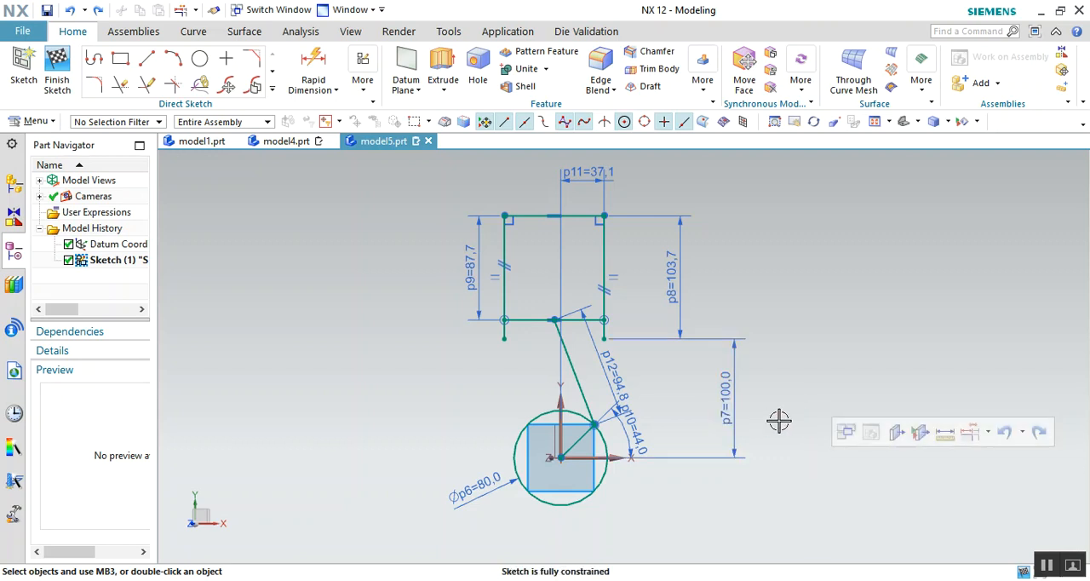
pyautogui.click(361, 79)
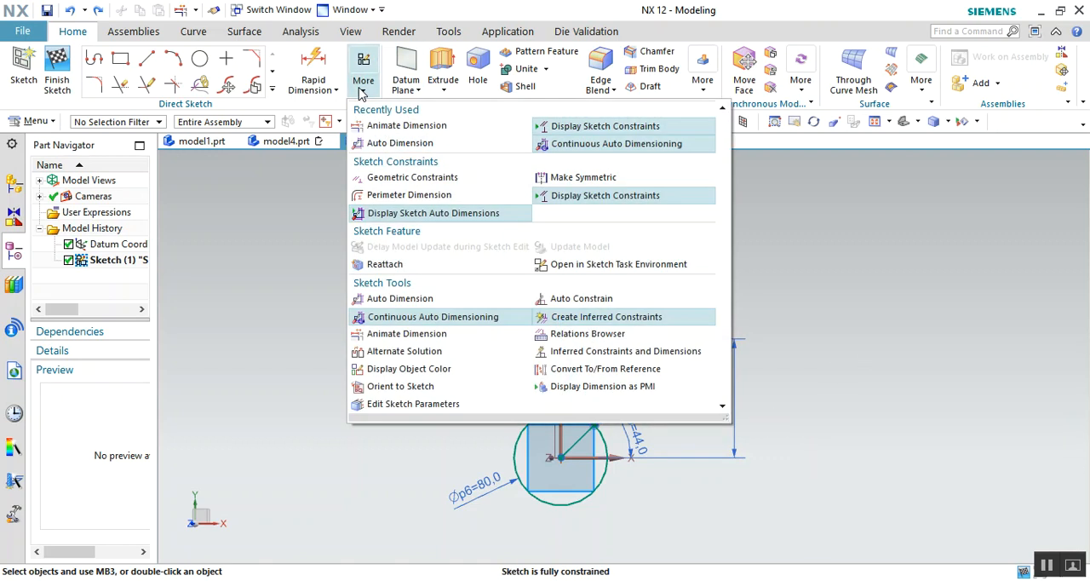
pyautogui.click(399, 334)
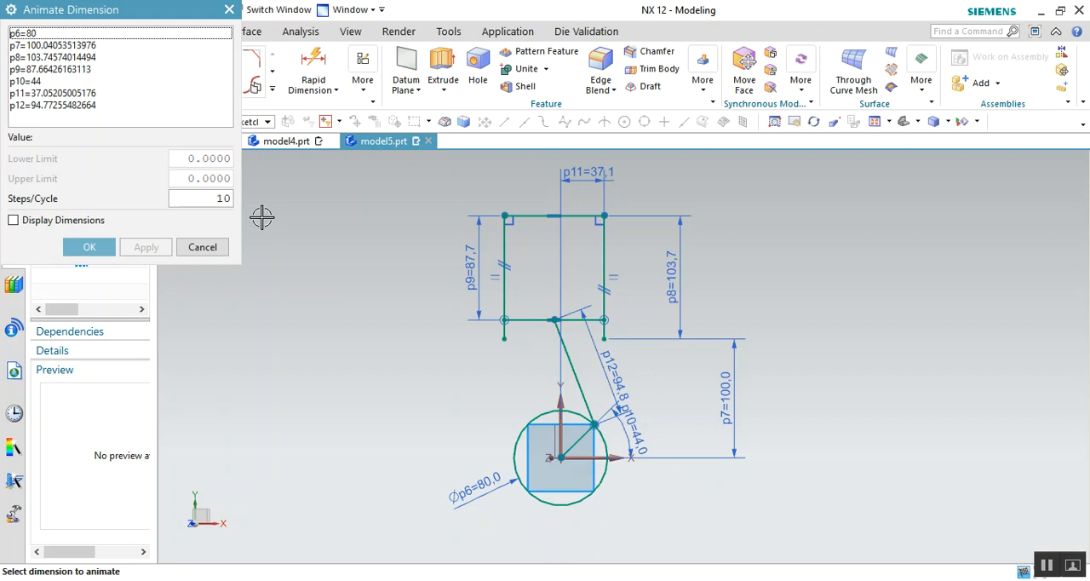
pyautogui.click(643, 438)
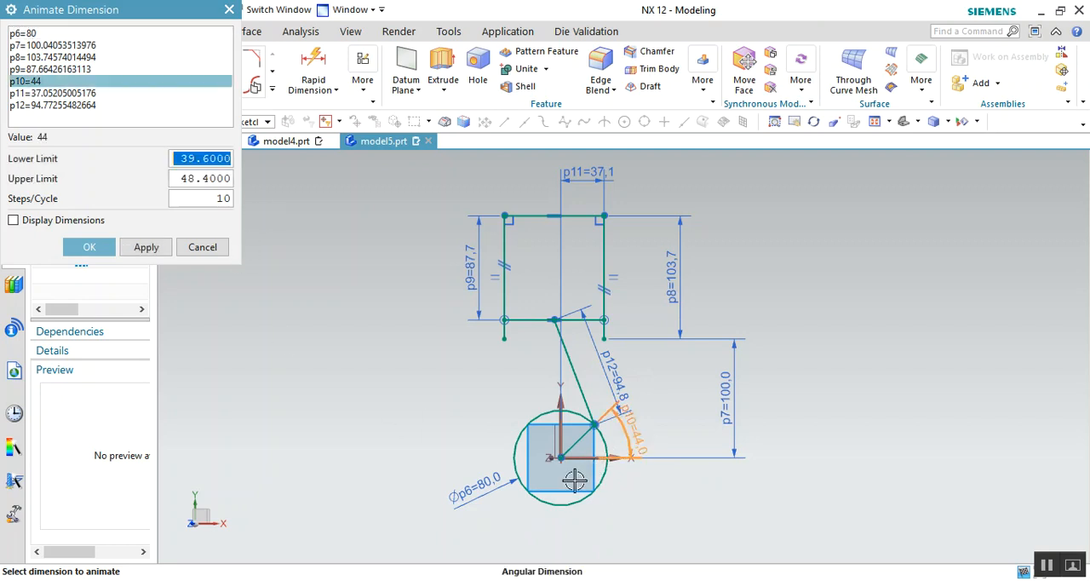
pyautogui.write('0')
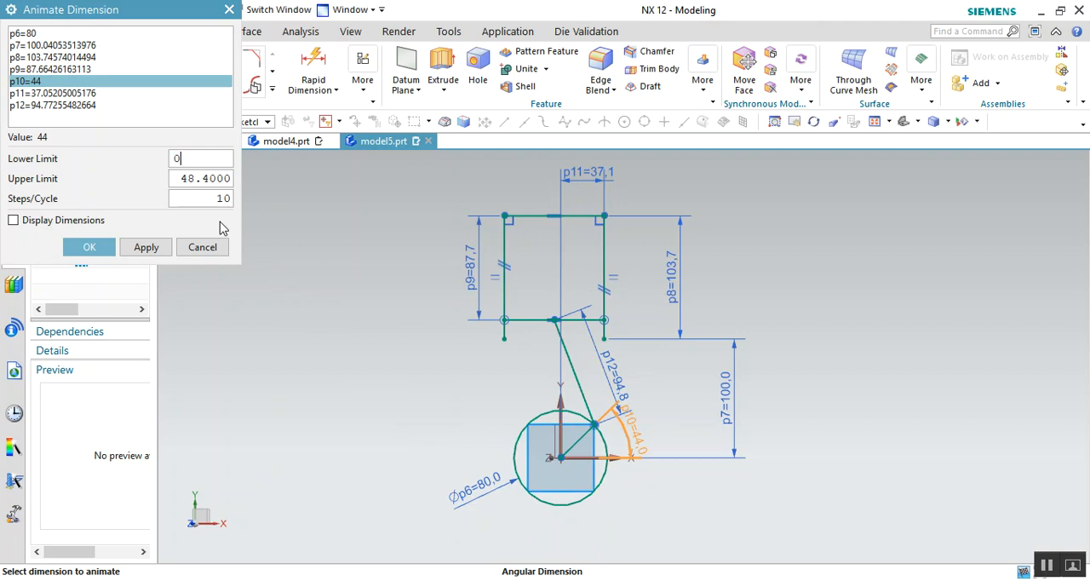
pyautogui.press('Tab')
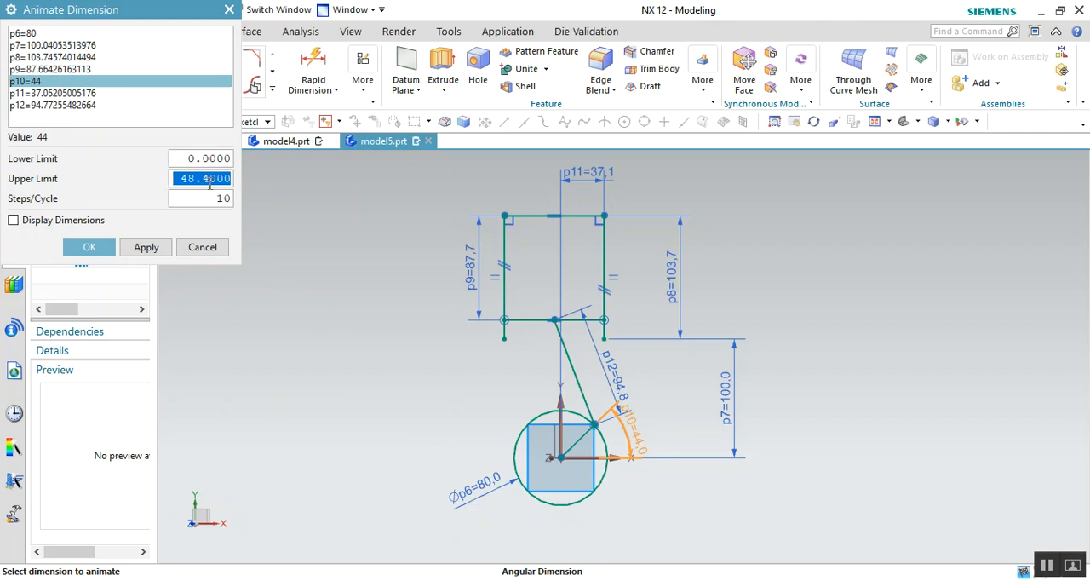
pyautogui.write('360')
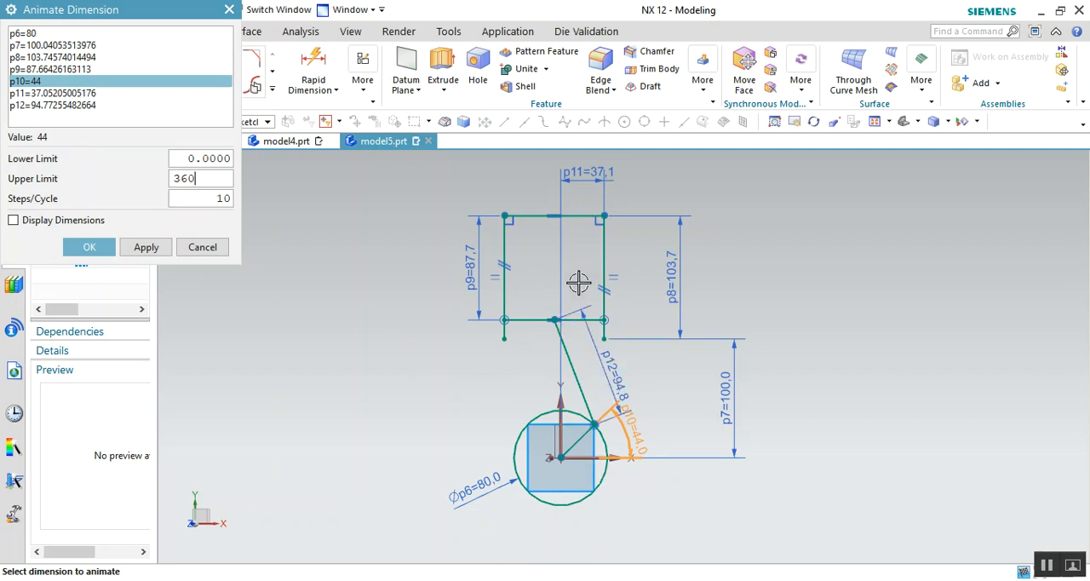
pyautogui.click(145, 248)
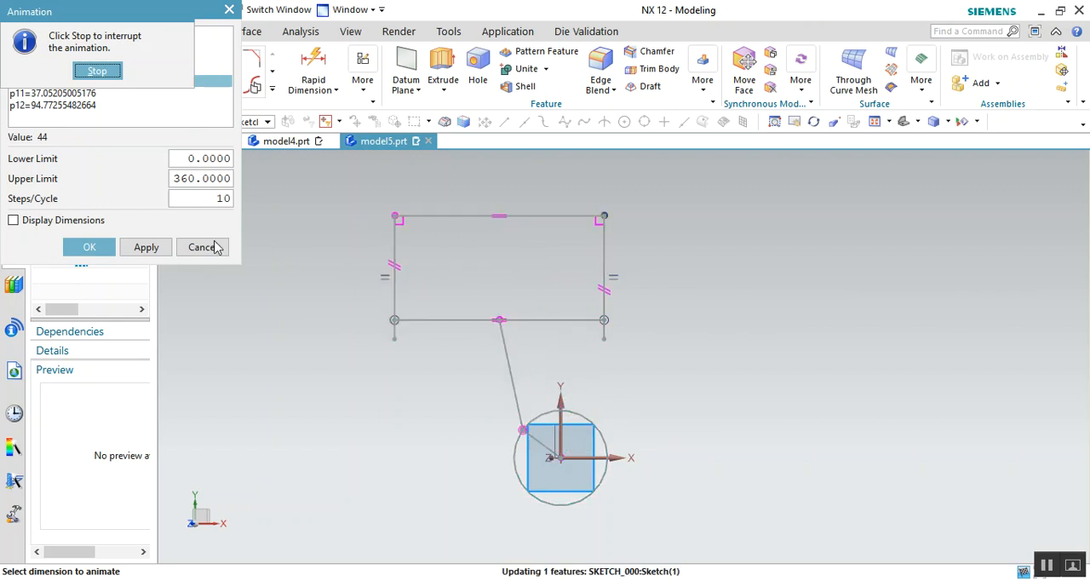
pyautogui.click(97, 71)
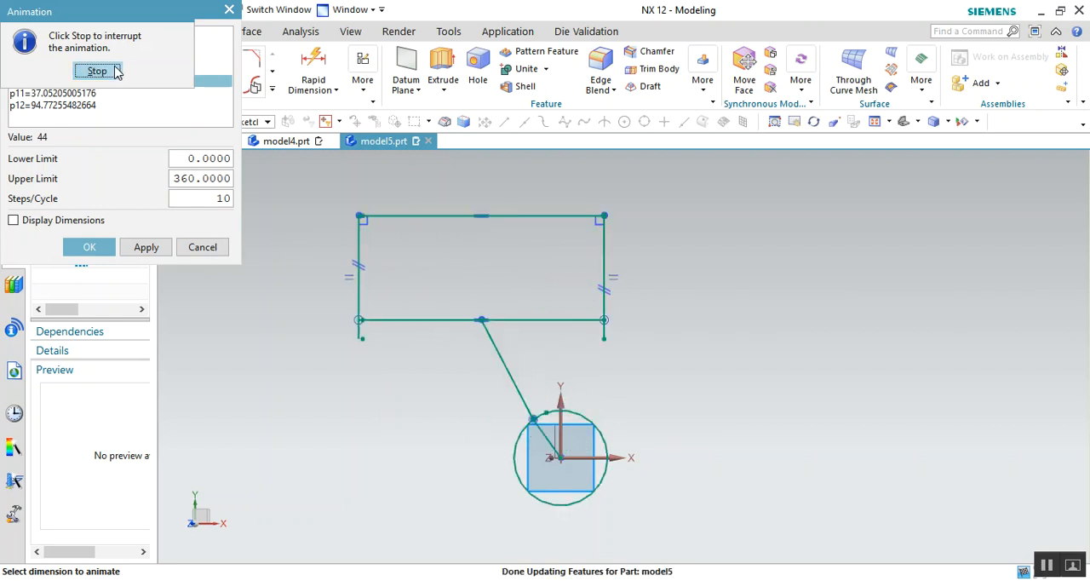
pyautogui.click(204, 247)
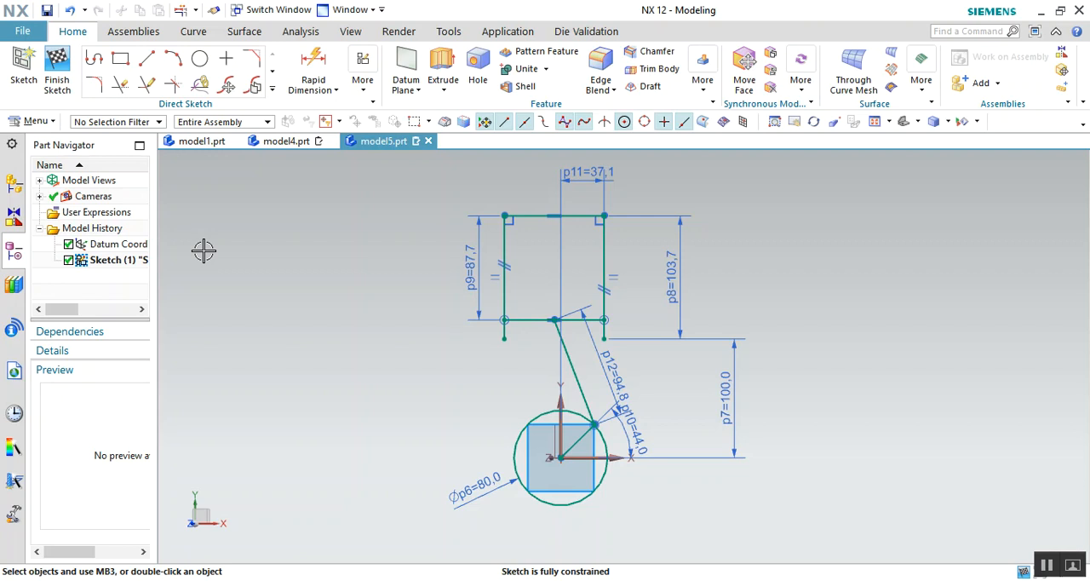
# - Delete the 87.7 mm vertical dimension between the cylinder top and the piston line, and move the automatic angle dimension outside the circle
pyautogui.click(349, 368)
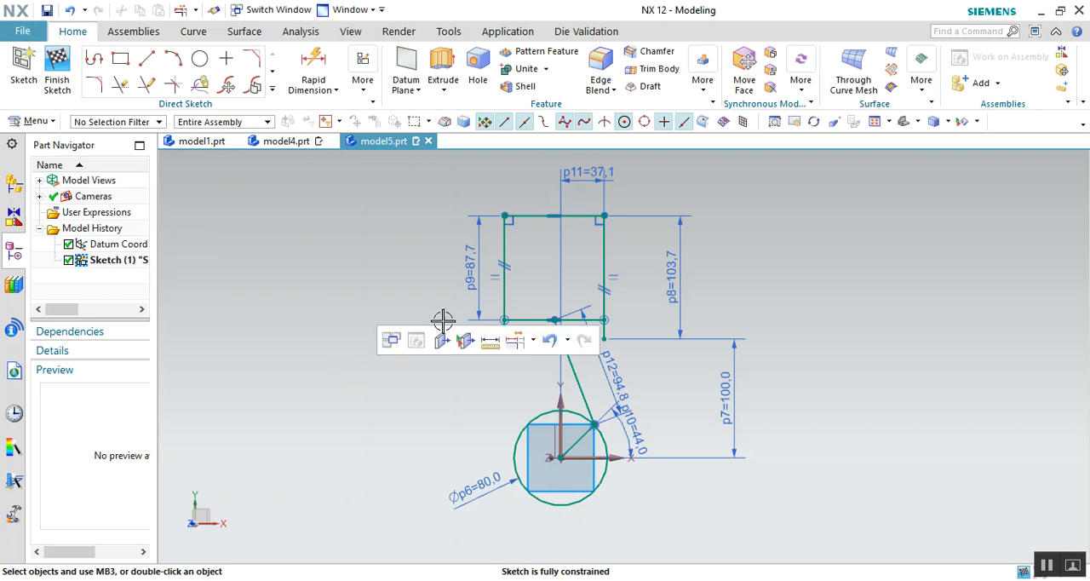
pyautogui.doubleClick(470, 293)
pyautogui.click(468, 294)
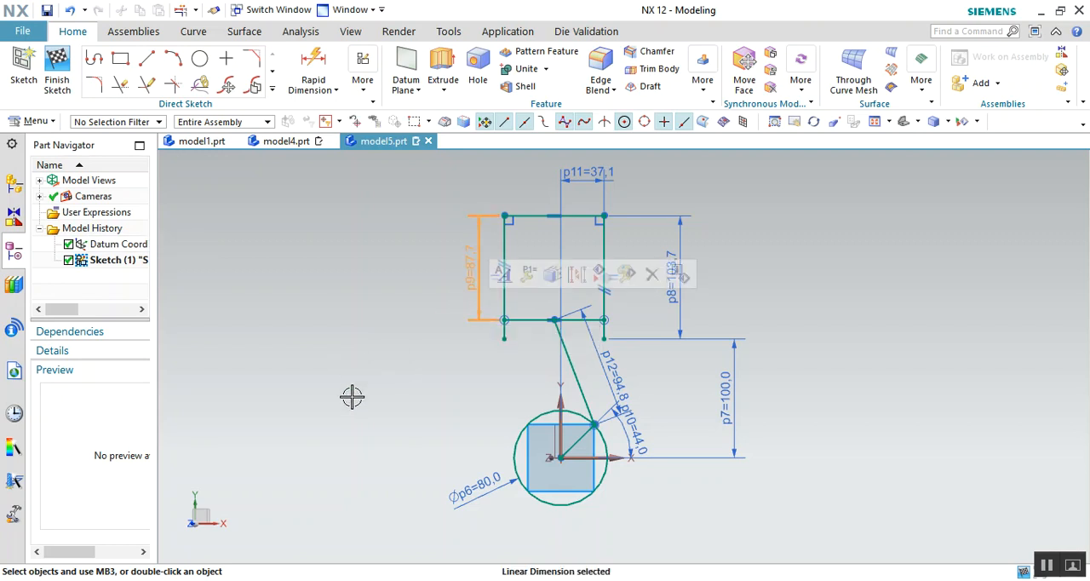
pyautogui.click(651, 274)
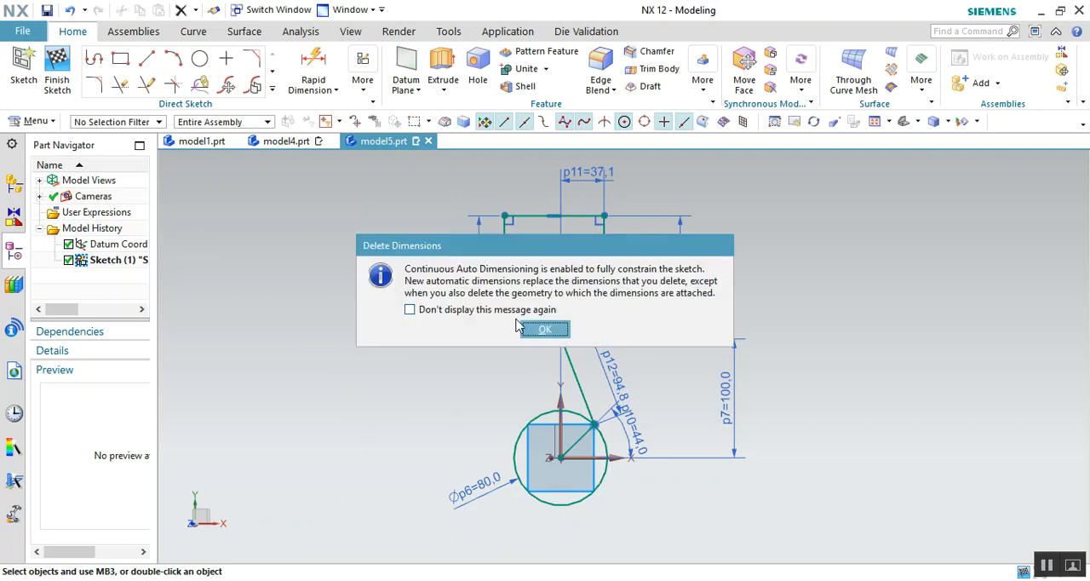
pyautogui.click(544, 330)
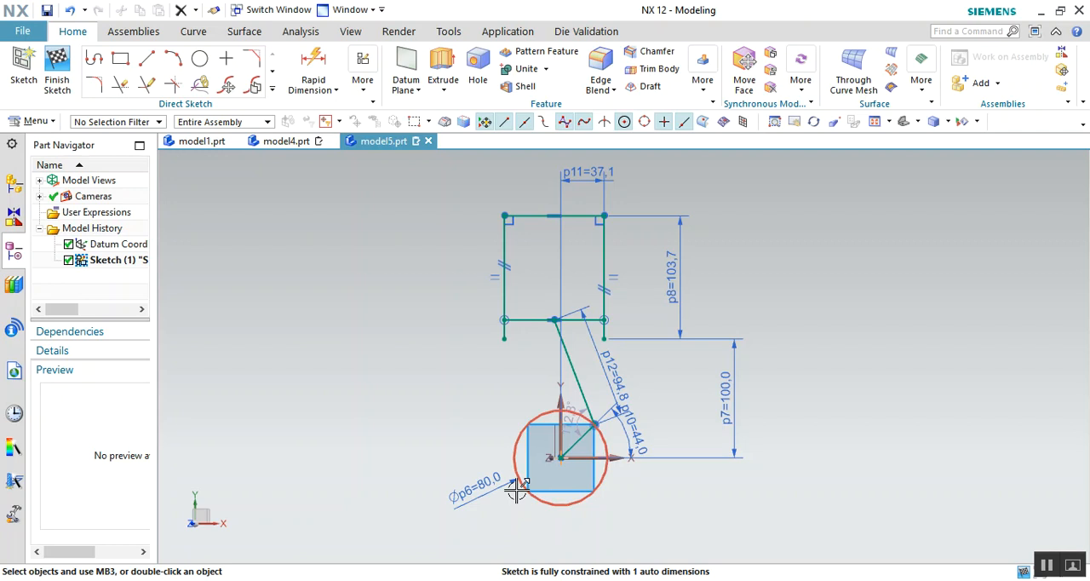
pyautogui.moveTo(569, 419); pyautogui.dragTo(503, 421)
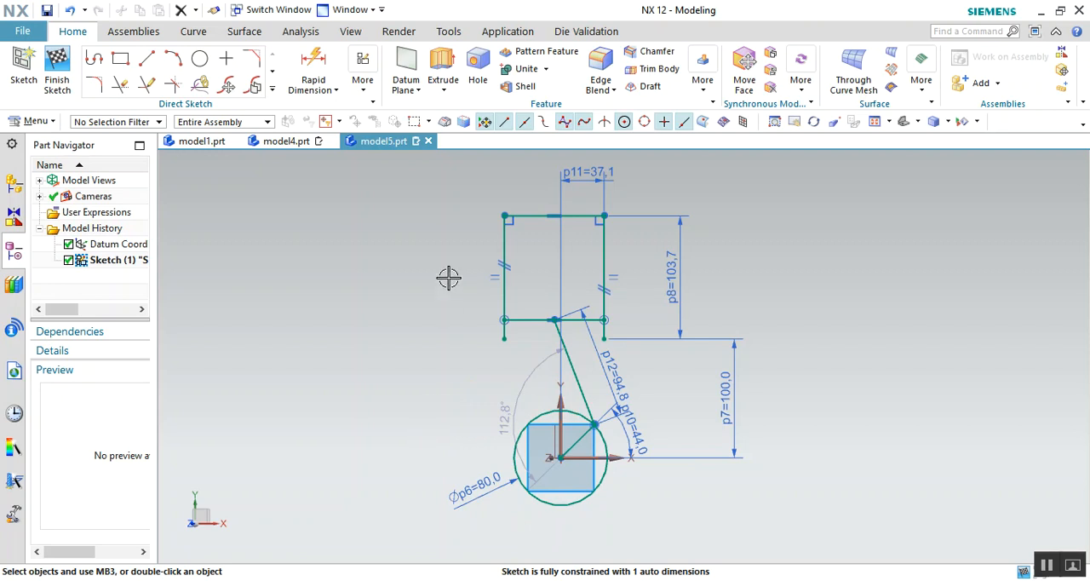
# - Add a rapid dimension for the length of the cylinder's top line, placed just above the line
pyautogui.click(313, 66)
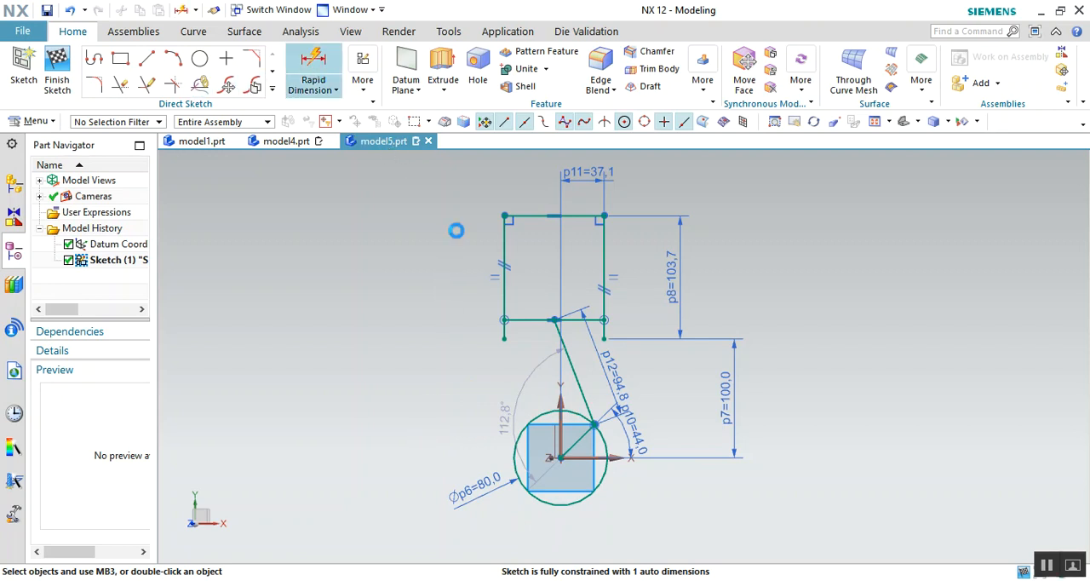
pyautogui.click(528, 212)
pyautogui.click(505, 204)
pyautogui.click(201, 304)
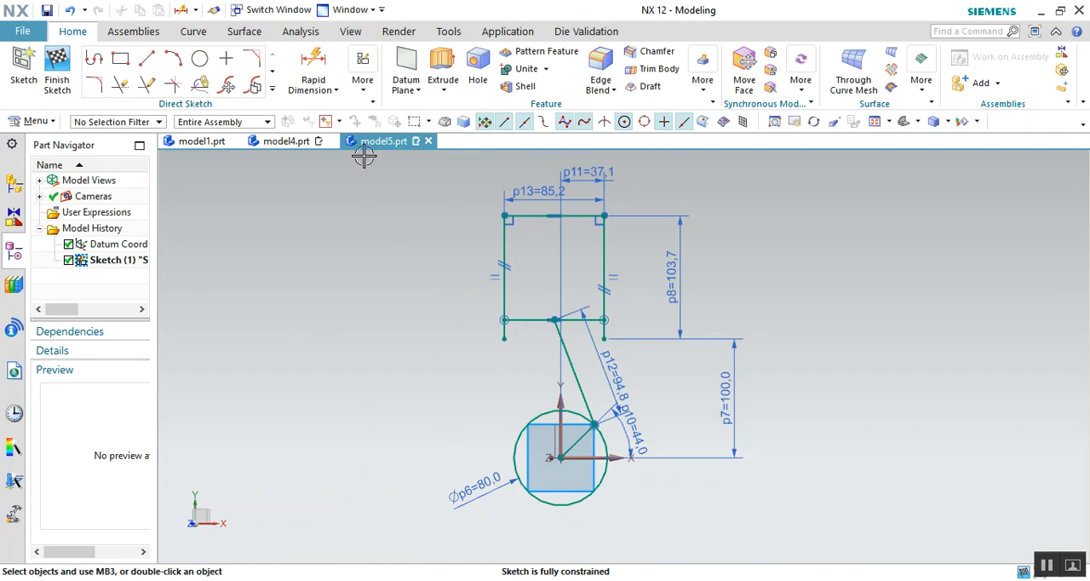
# - Replay the mechanism by animating the crank angle dimension between 0 and 360, stopping it after checking the piston's travel
pyautogui.click(363, 74)
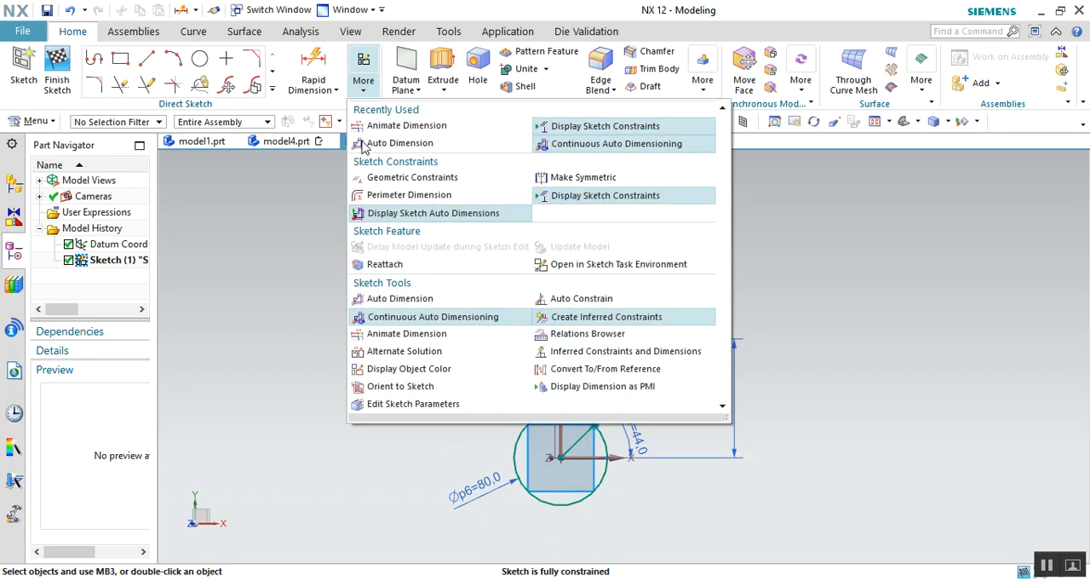
pyautogui.click(398, 337)
pyautogui.click(645, 442)
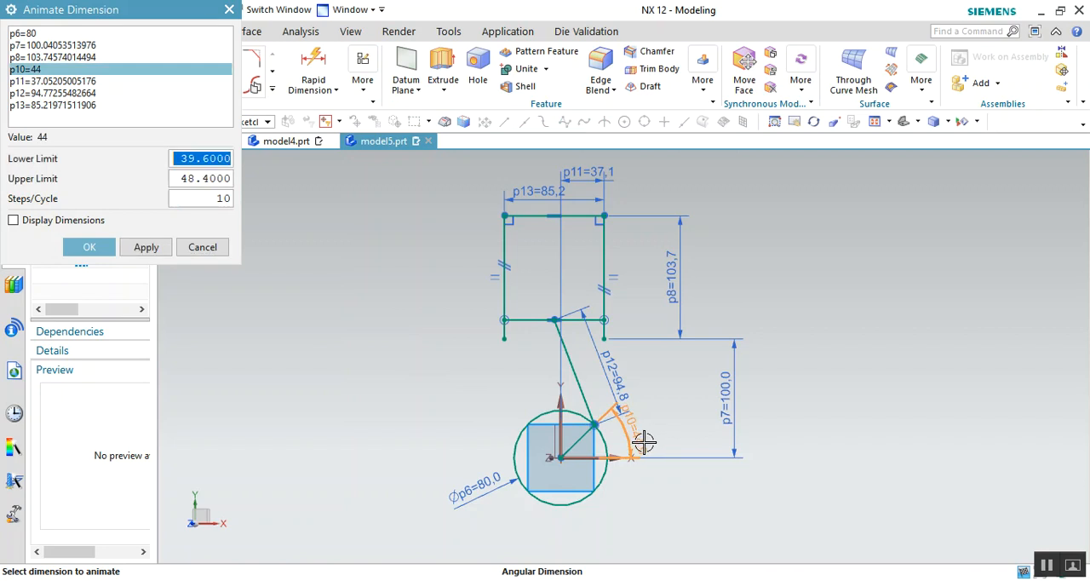
pyautogui.write('0')
pyautogui.click(188, 177)
pyautogui.write('3')
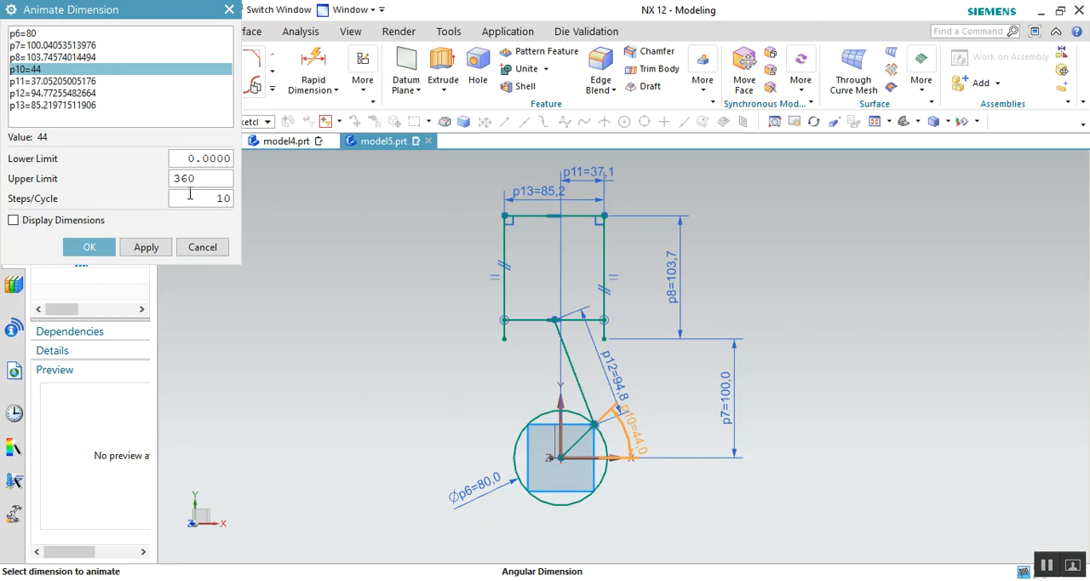
pyautogui.write('60')
pyautogui.click(143, 247)
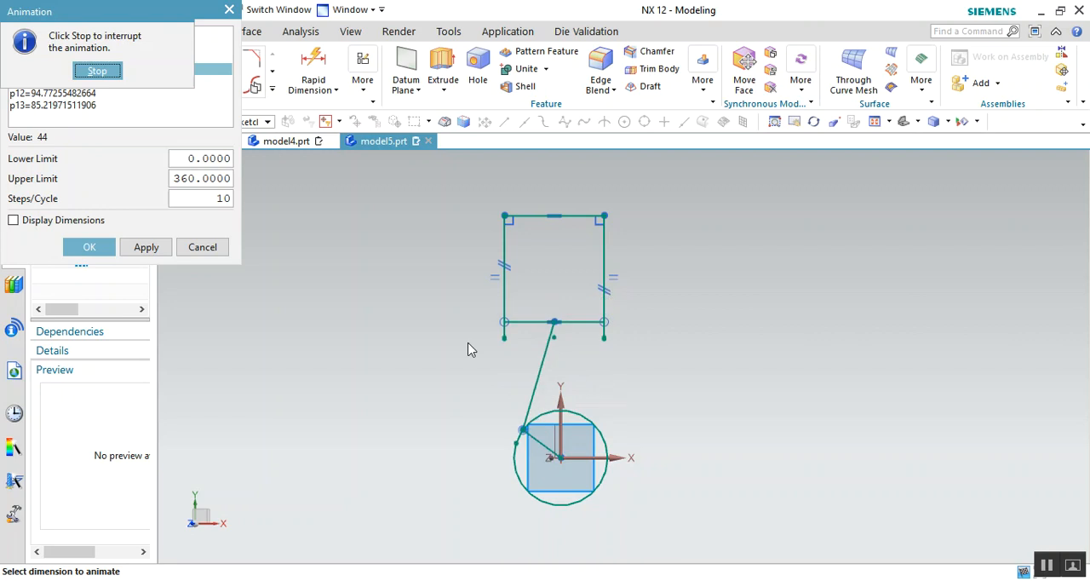
pyautogui.click(95, 72)
pyautogui.click(201, 247)
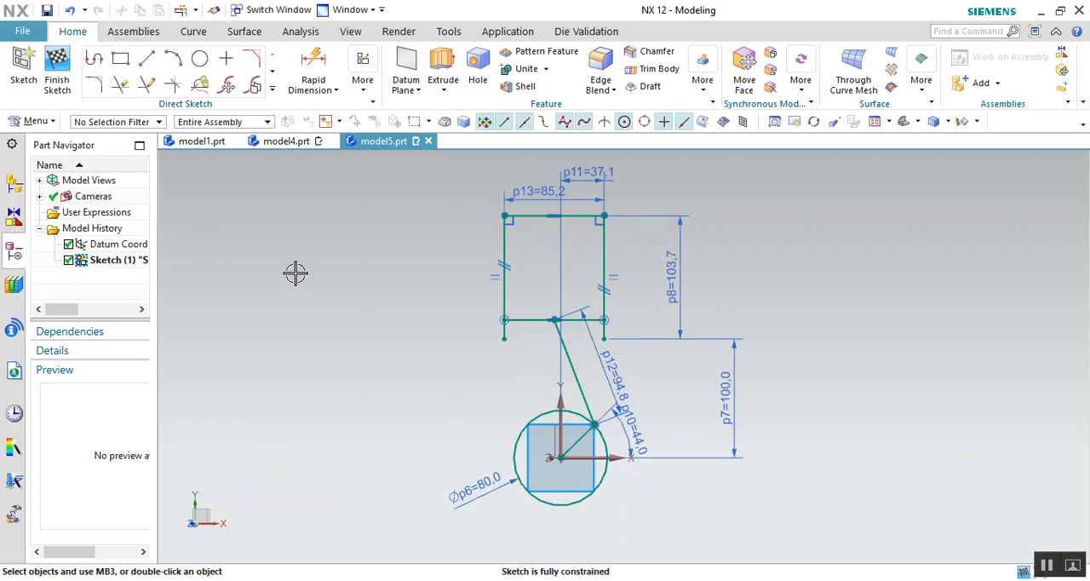
# - Set the vertical distance from the cylinder's lower end to the X axis to 80 mm, and move the connecting rod's length dimension left of the mechanism
pyautogui.click(724, 411)
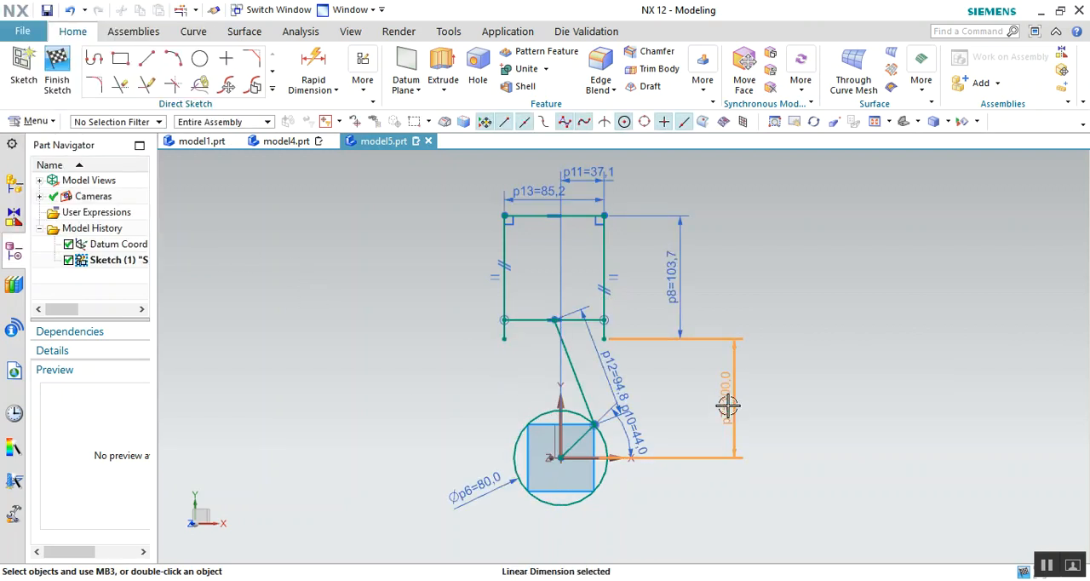
pyautogui.doubleClick(726, 406)
pyautogui.write('80')
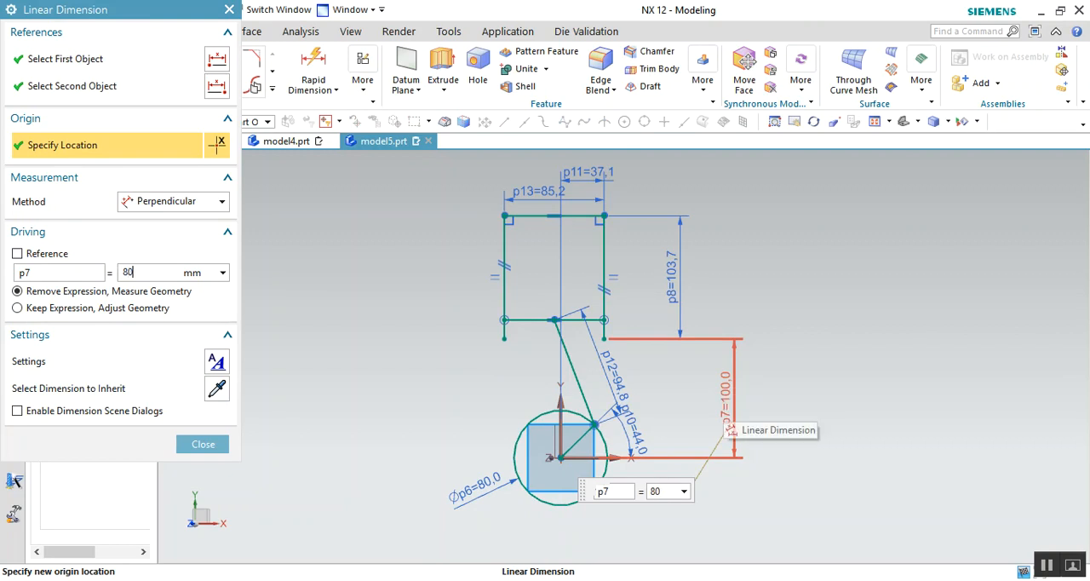
pyautogui.press('Return')
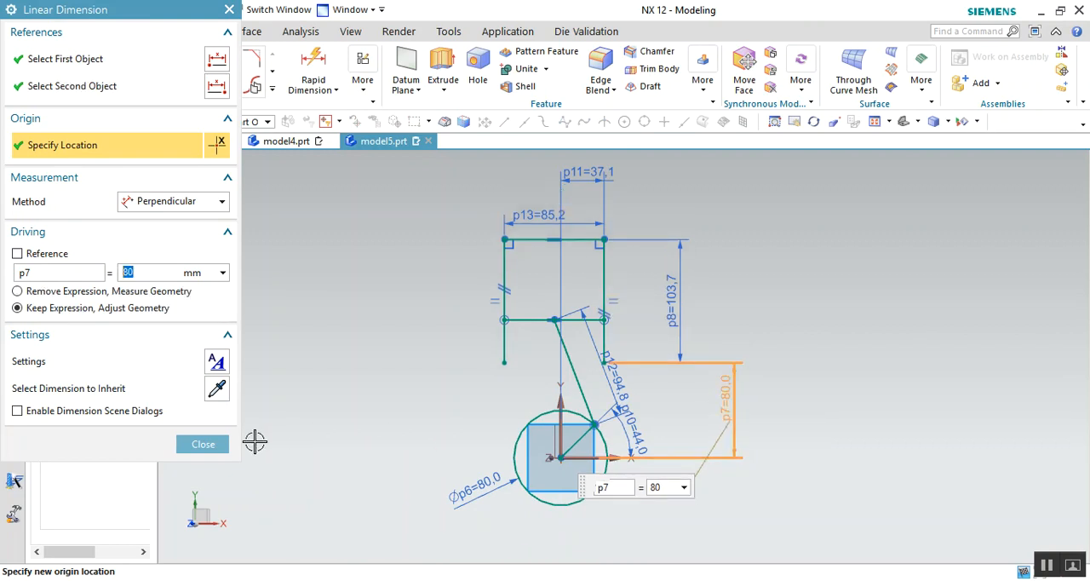
pyautogui.click(202, 445)
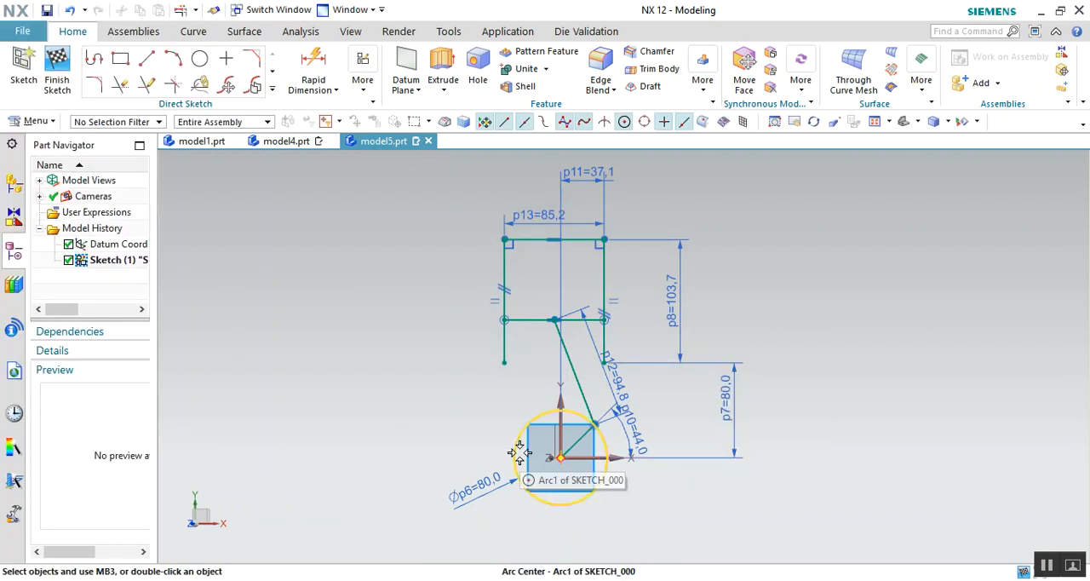
pyautogui.moveTo(616, 383)
pyautogui.mouseDown()
pyautogui.moveTo(523, 392)
pyautogui.moveTo(436, 434)
pyautogui.mouseUp()
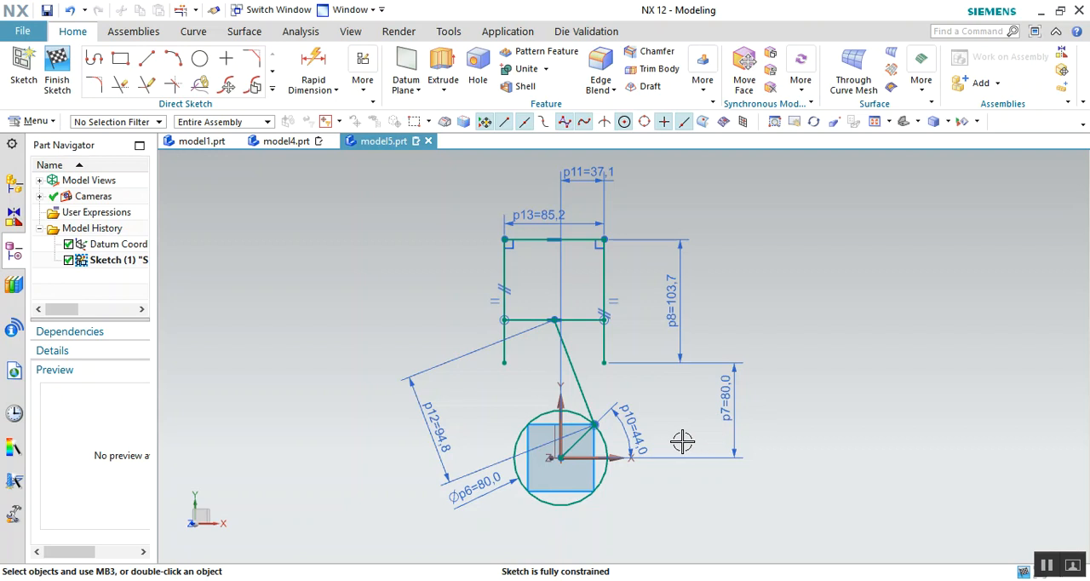
pyautogui.click(352, 95)
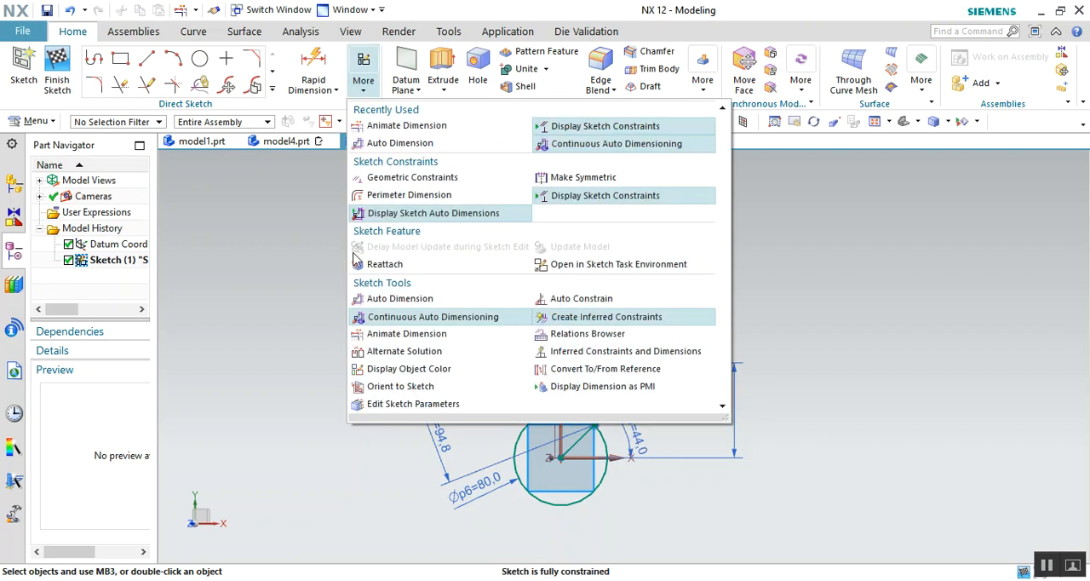
pyautogui.click(400, 333)
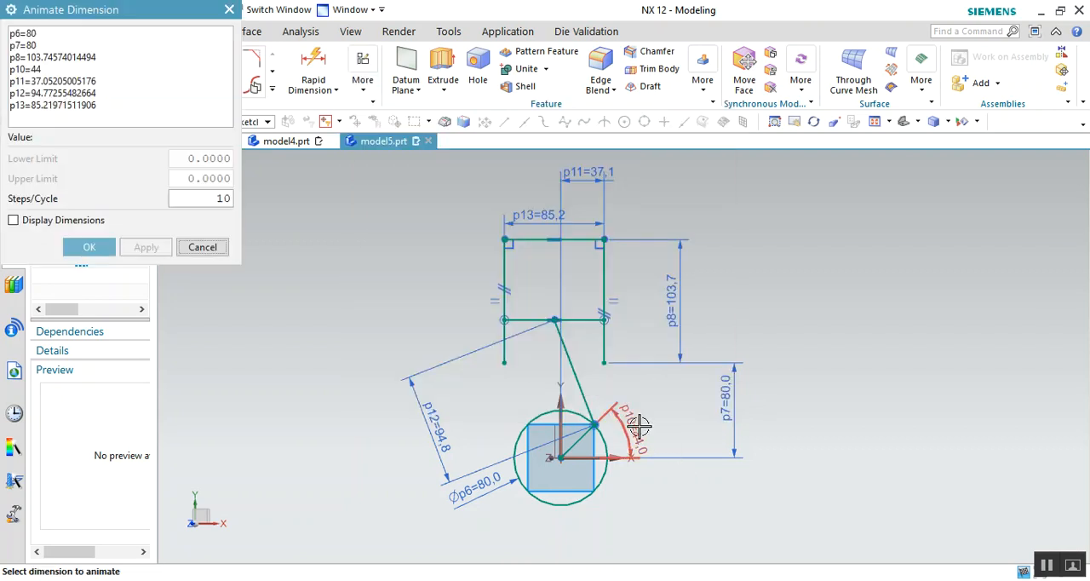
pyautogui.click(628, 422)
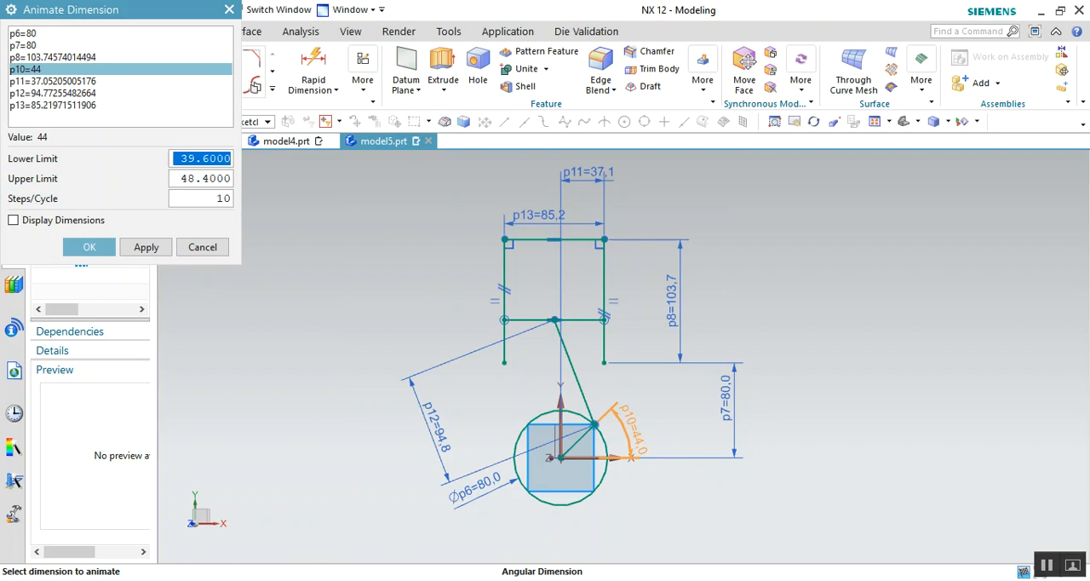
pyautogui.write('0')
pyautogui.press('Return')
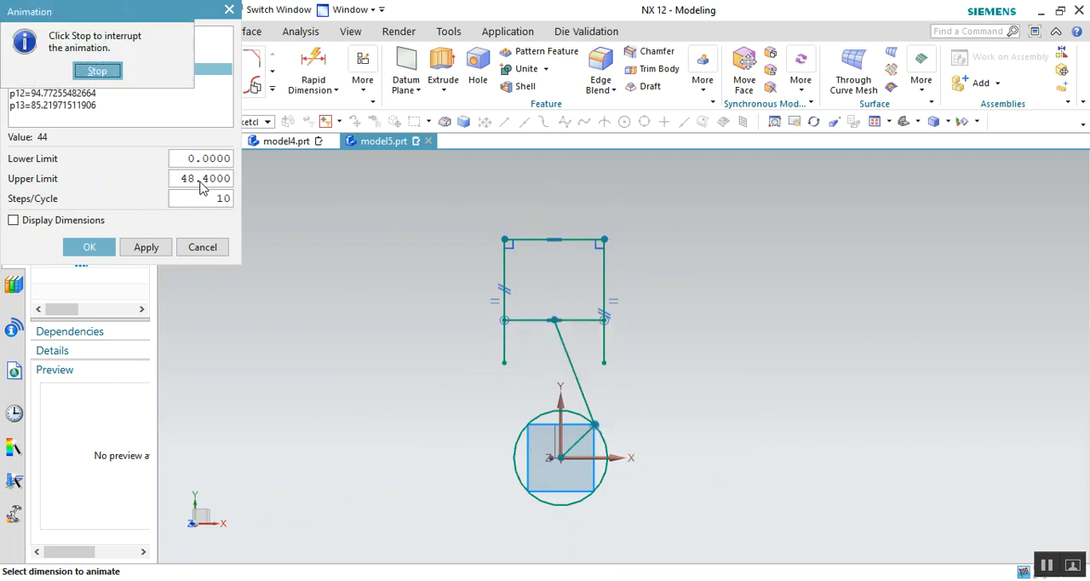
pyautogui.click(113, 72)
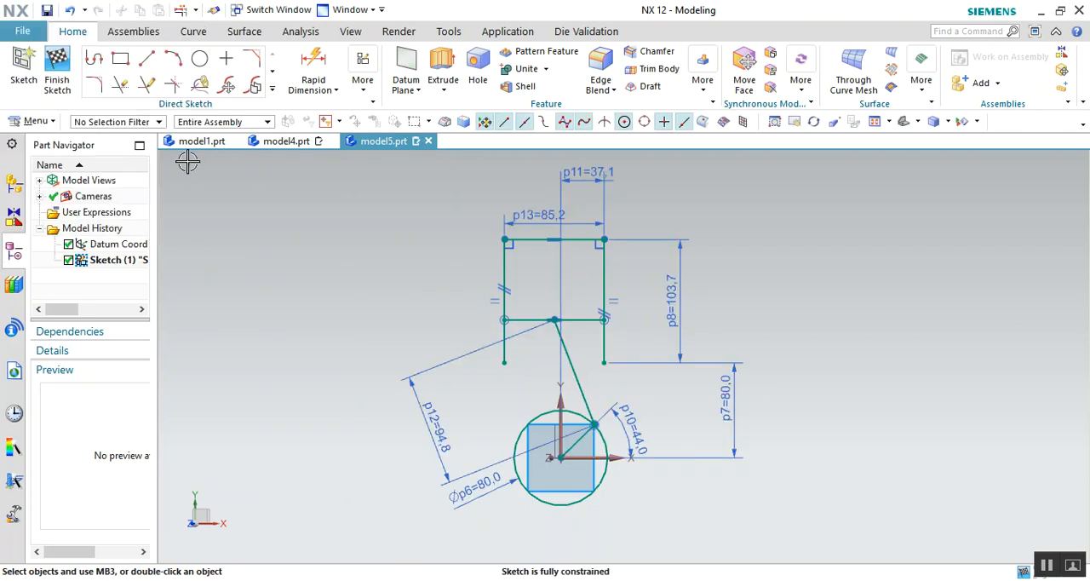
# - Animate the p10 crank angle dimension from 0 to 360 to check the piston's travel, and stop the animation
pyautogui.click(363, 81)
pyautogui.click(409, 335)
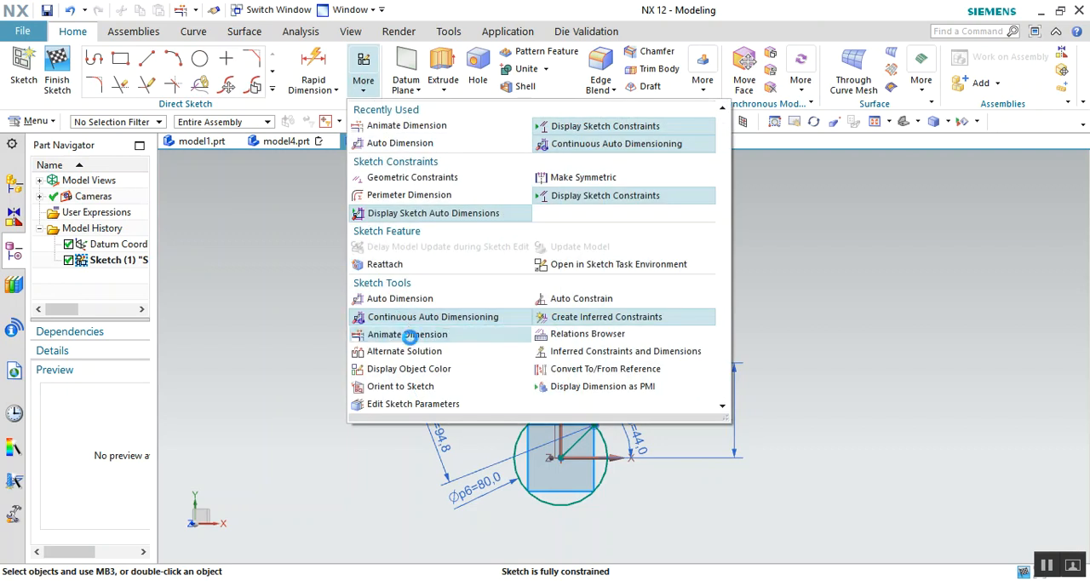
pyautogui.click(636, 427)
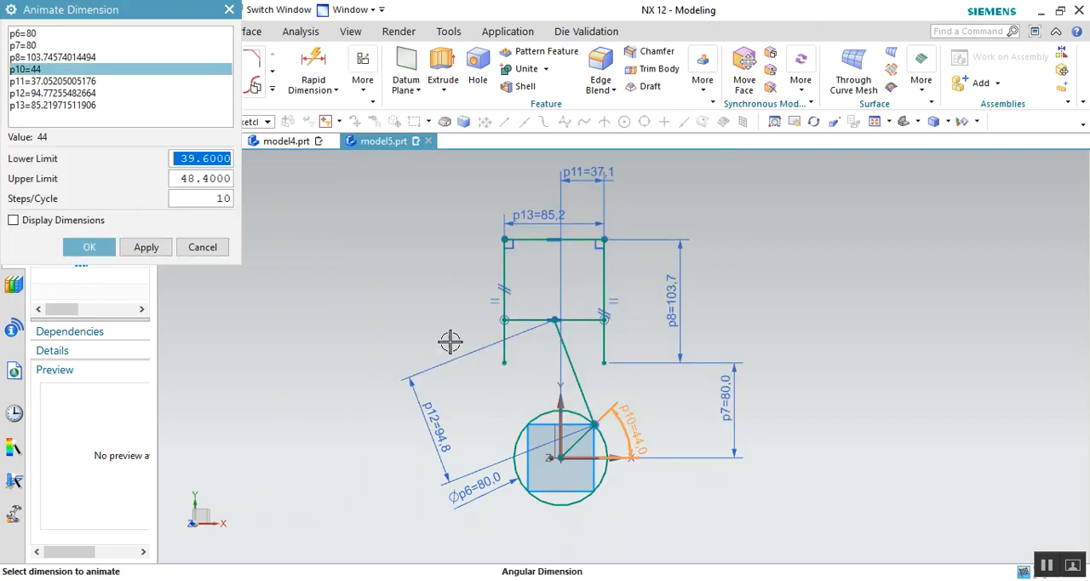
pyautogui.write('0')
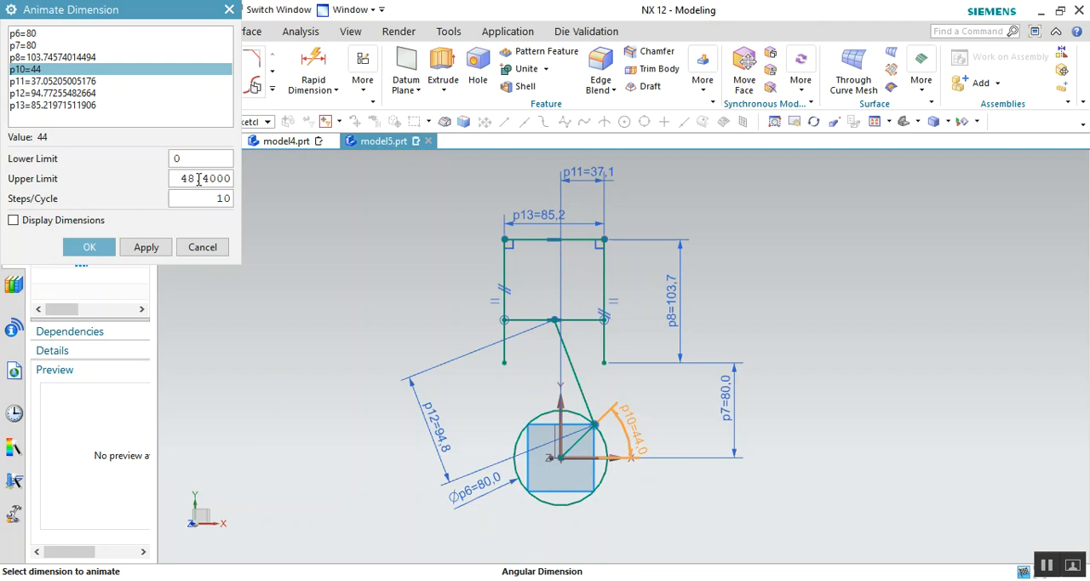
pyautogui.click(198, 181)
pyautogui.write('360')
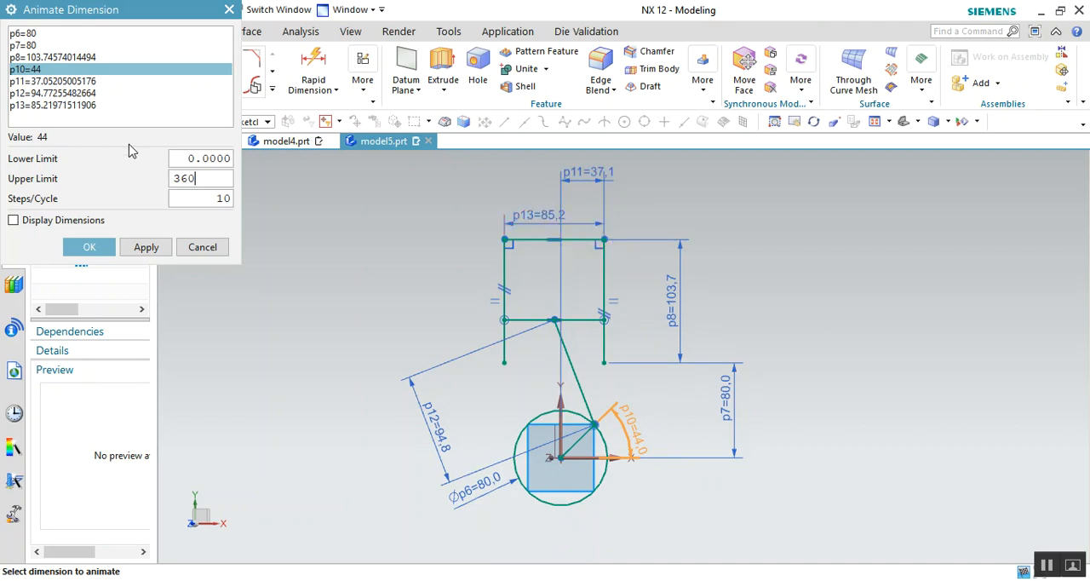
pyautogui.click(145, 247)
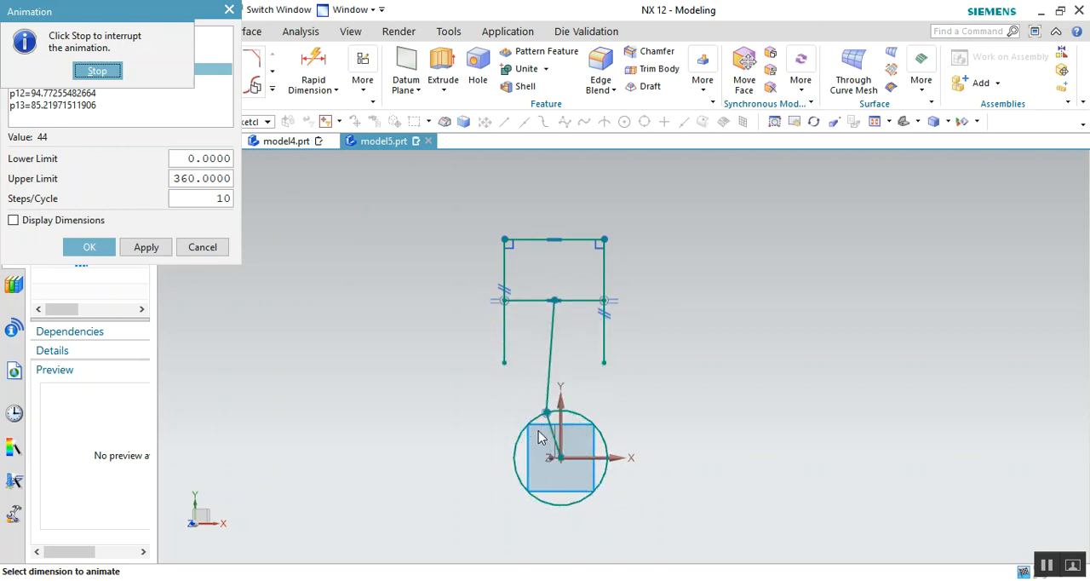
pyautogui.click(97, 71)
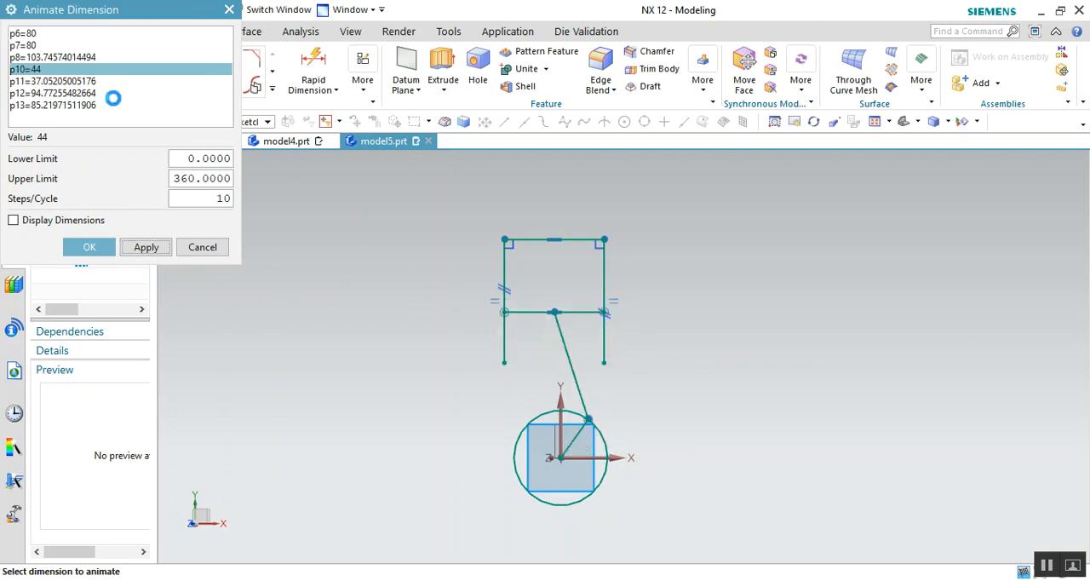
pyautogui.click(211, 247)
# - Set the connecting rod's length dimension to 120 mm
pyautogui.doubleClick(434, 435)
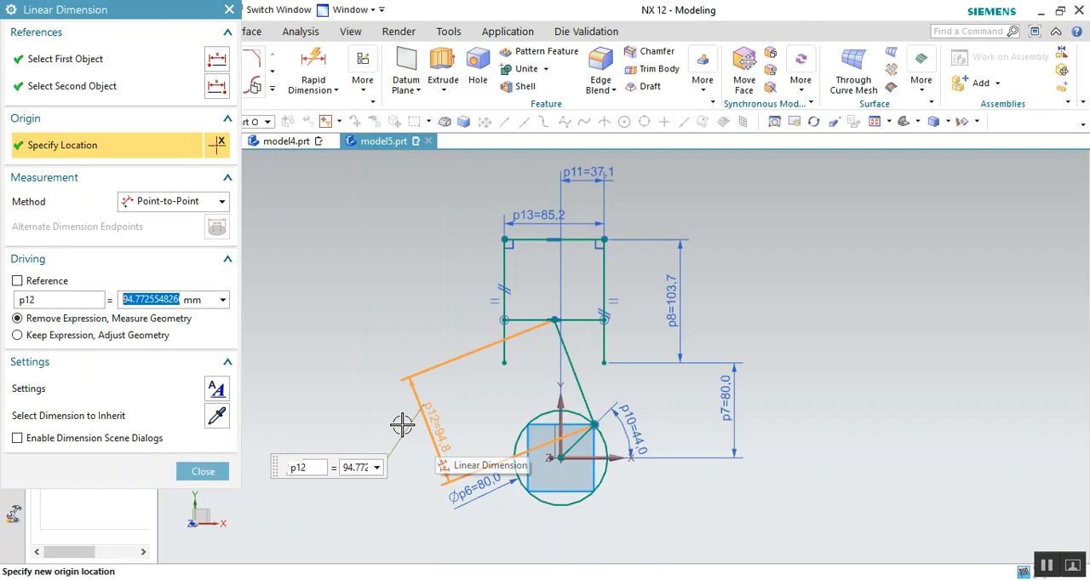
pyautogui.write('120')
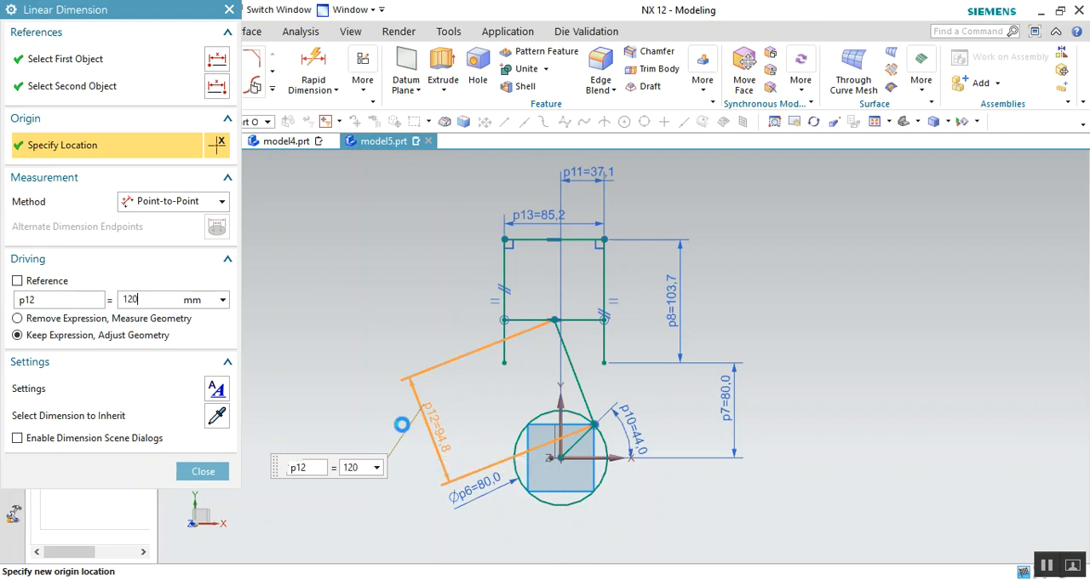
pyautogui.press('Return')
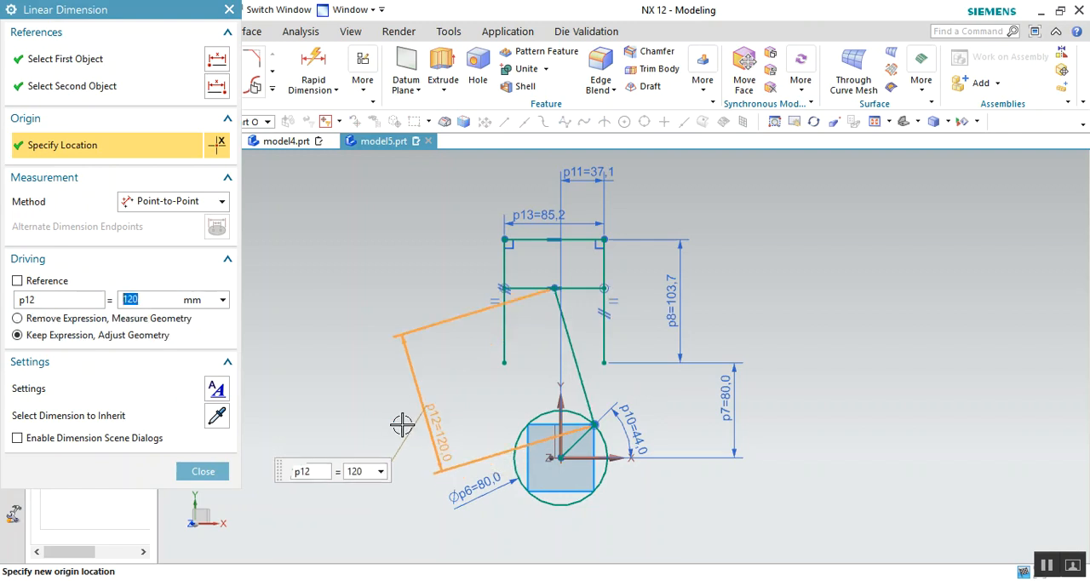
pyautogui.click(204, 471)
# - Animate the crank angle between 0 and 360 again with the 120 mm connecting rod, and stop after checking the motion
pyautogui.click(362, 81)
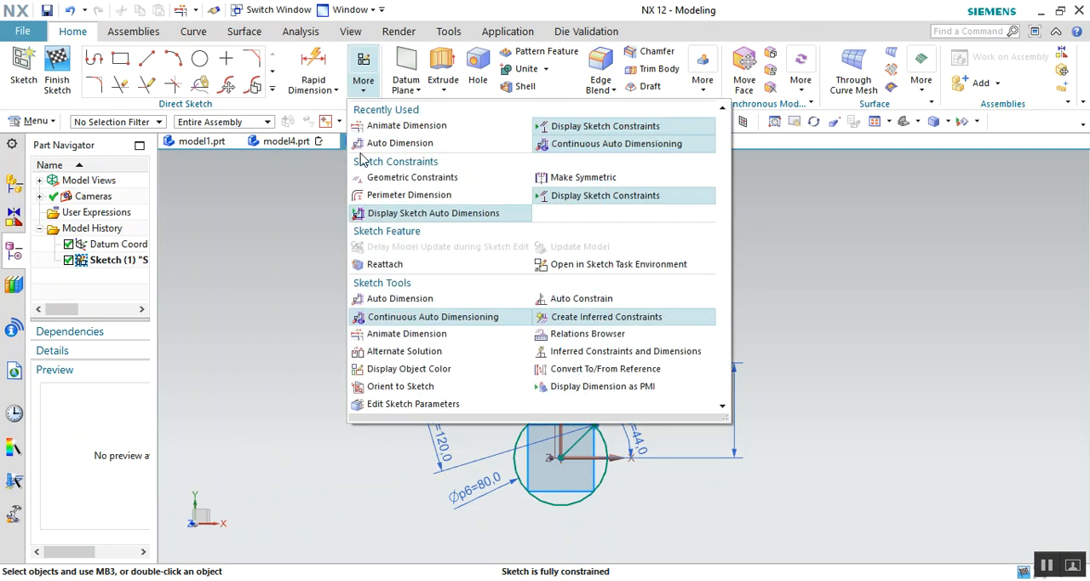
pyautogui.click(398, 332)
pyautogui.click(616, 429)
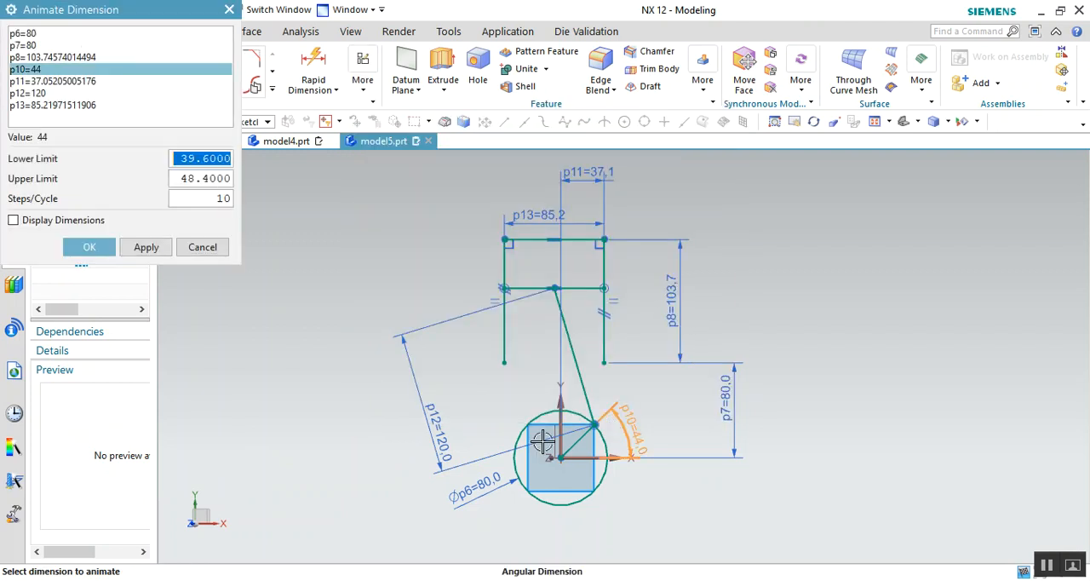
pyautogui.write('0')
pyautogui.press('Tab')
pyautogui.write('2')
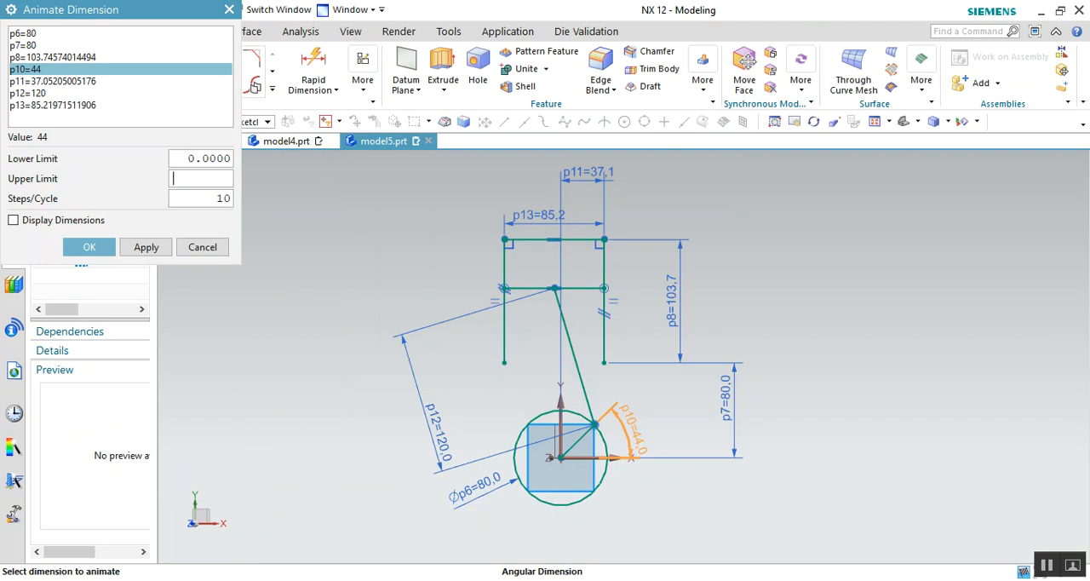
pyautogui.write('60')
pyautogui.press('Return')
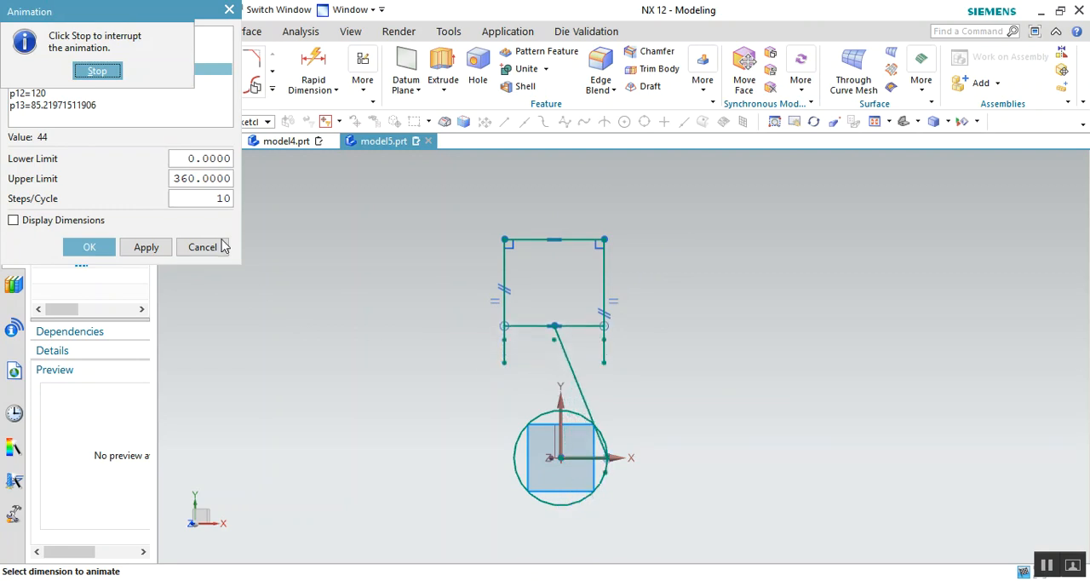
pyautogui.click(97, 70)
pyautogui.click(201, 244)
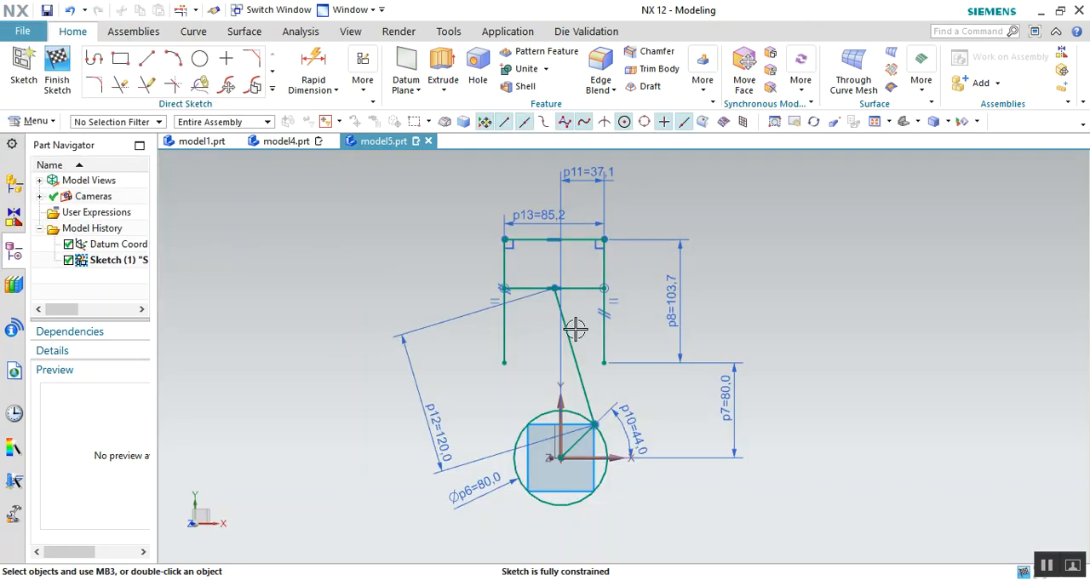
# - Set the connecting rod's length dimension to 130 mm
pyautogui.doubleClick(439, 421)
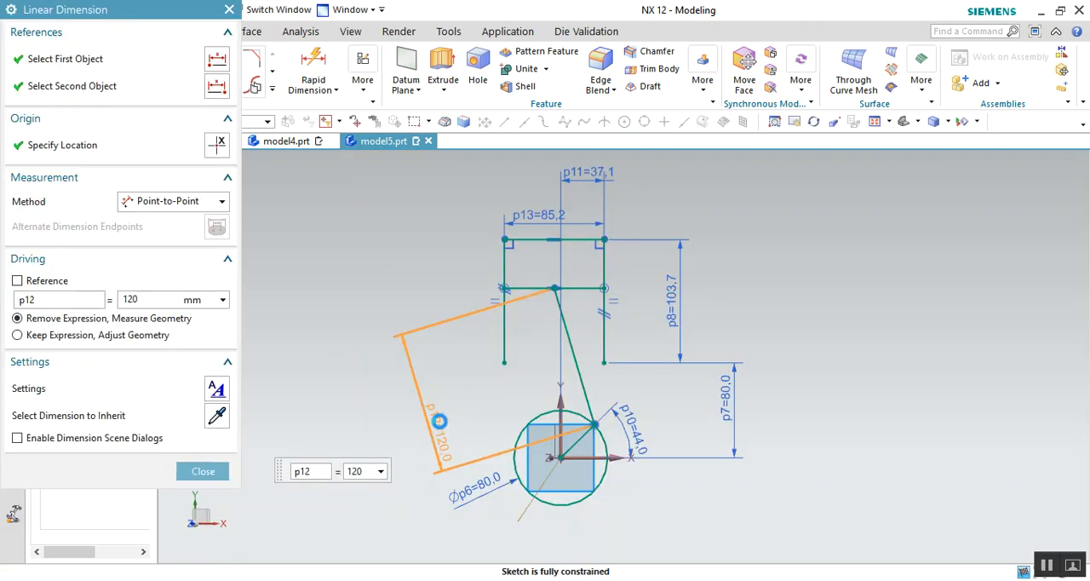
pyautogui.write('1')
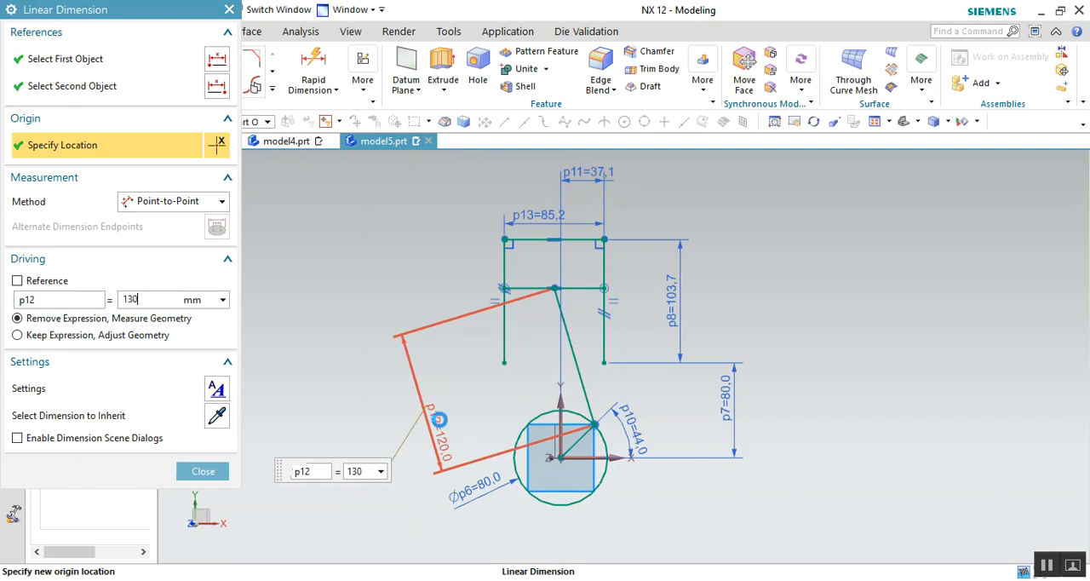
pyautogui.write('30')
pyautogui.press('Return')
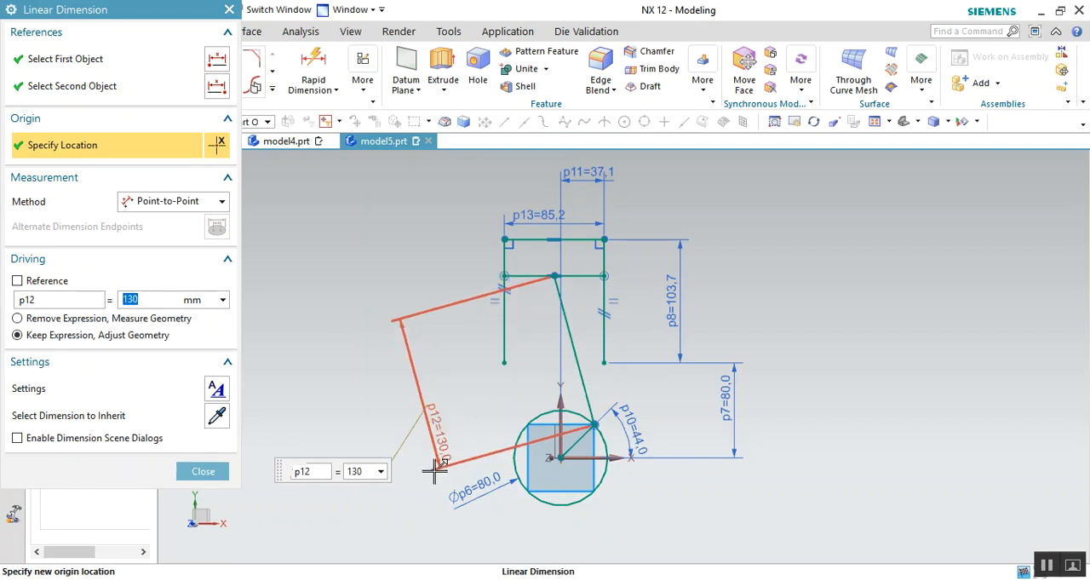
pyautogui.click(202, 473)
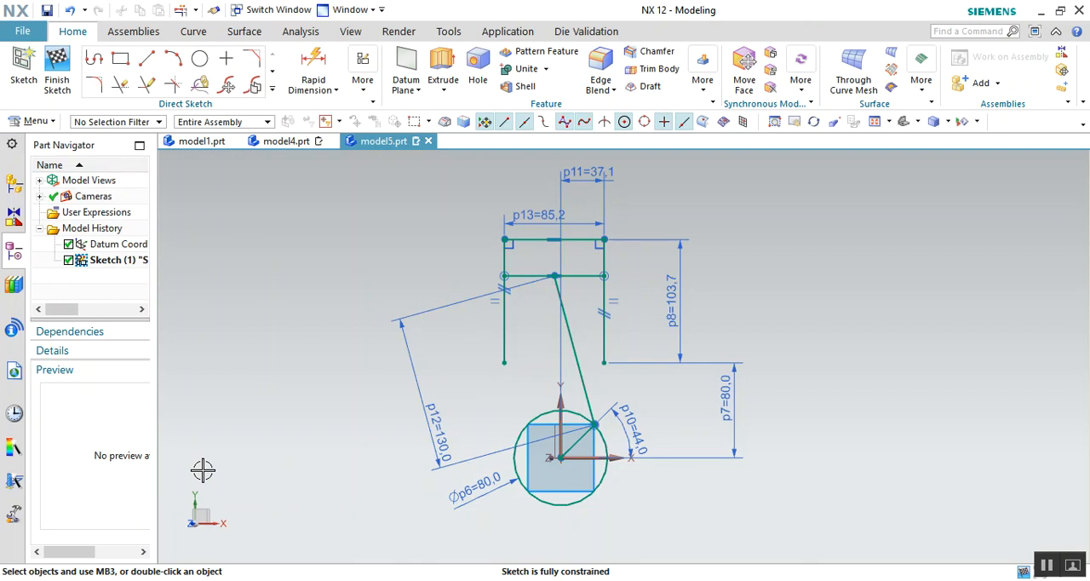
# - Animate the crank angle between 0 and 360 with the 130 mm connecting rod, and end the animation after checking the piston's stroke
pyautogui.click(362, 75)
pyautogui.click(430, 334)
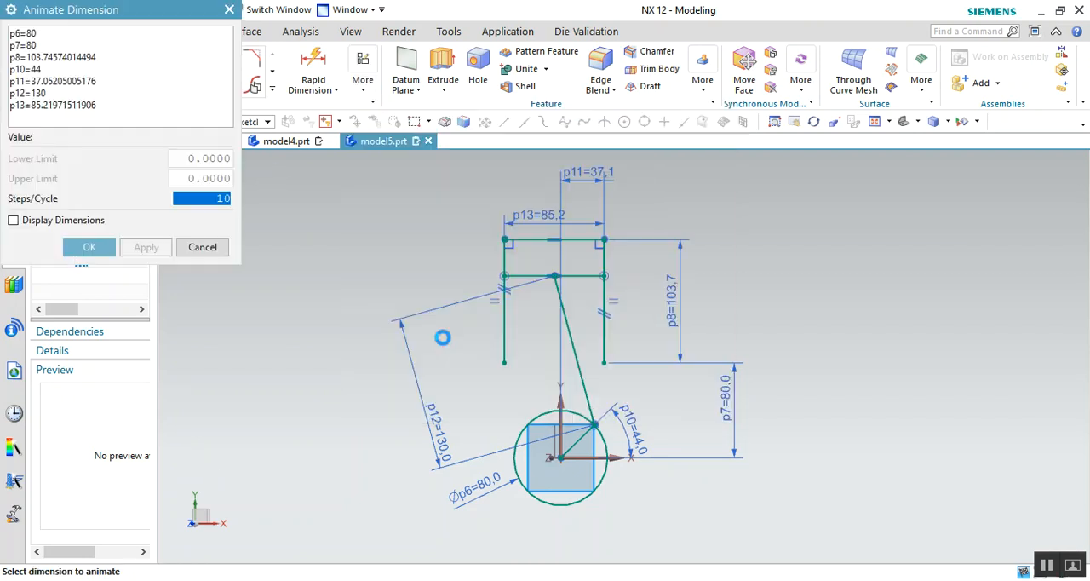
pyautogui.click(643, 430)
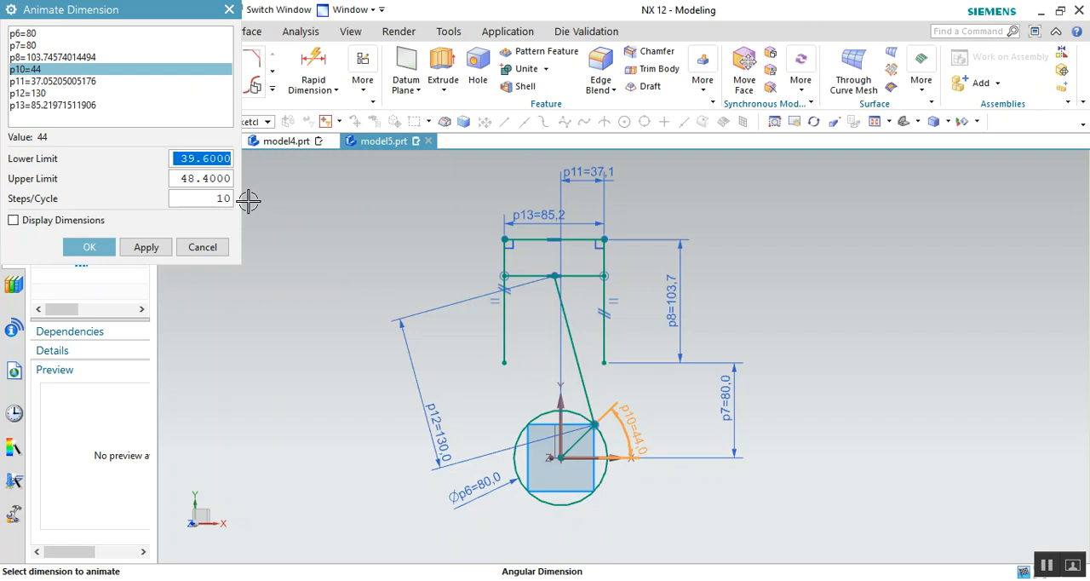
pyautogui.write('0')
pyautogui.click(207, 178)
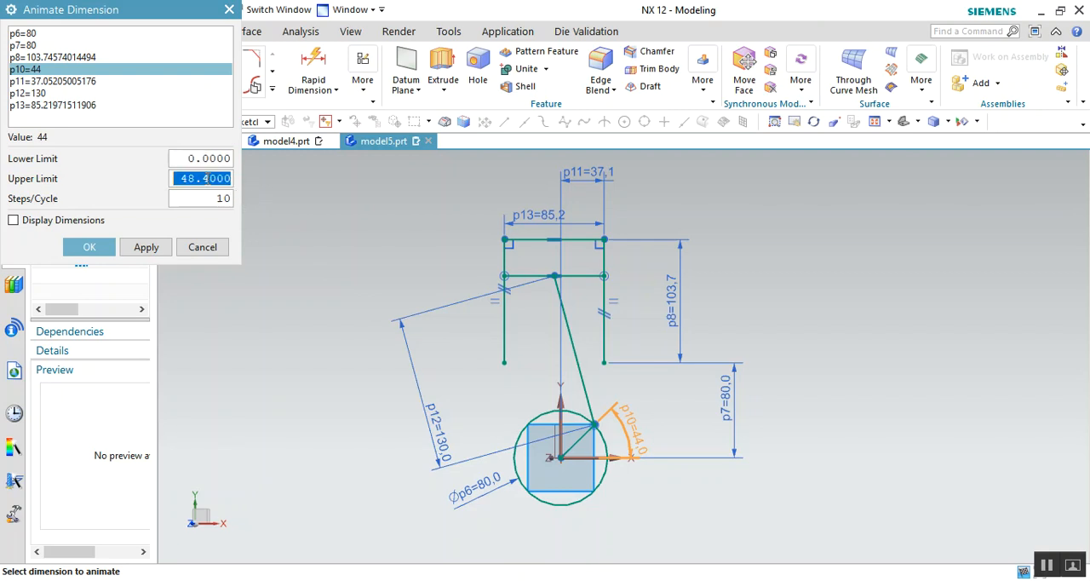
pyautogui.write('360')
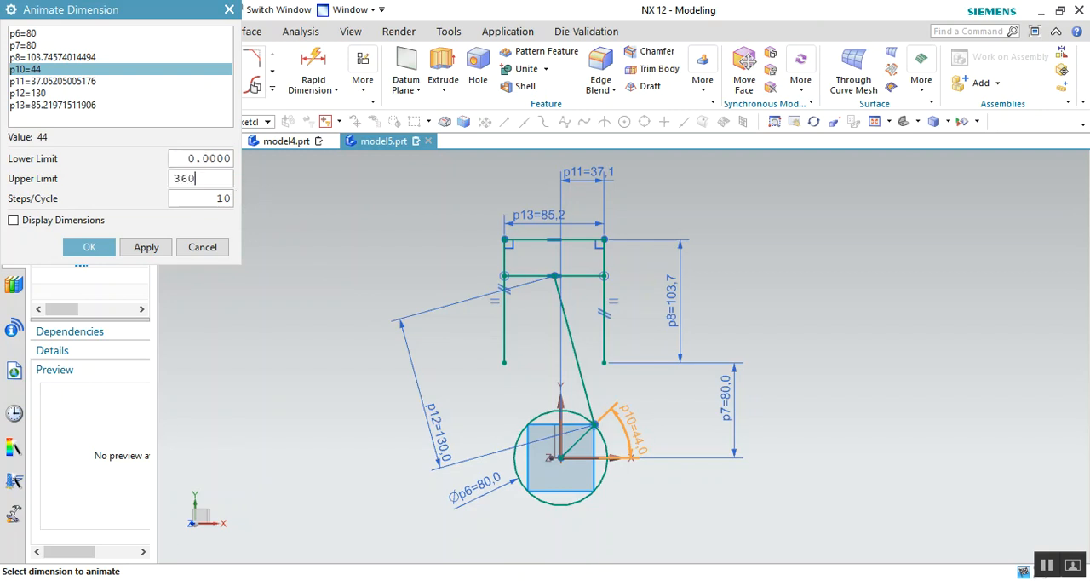
pyautogui.press('Return')
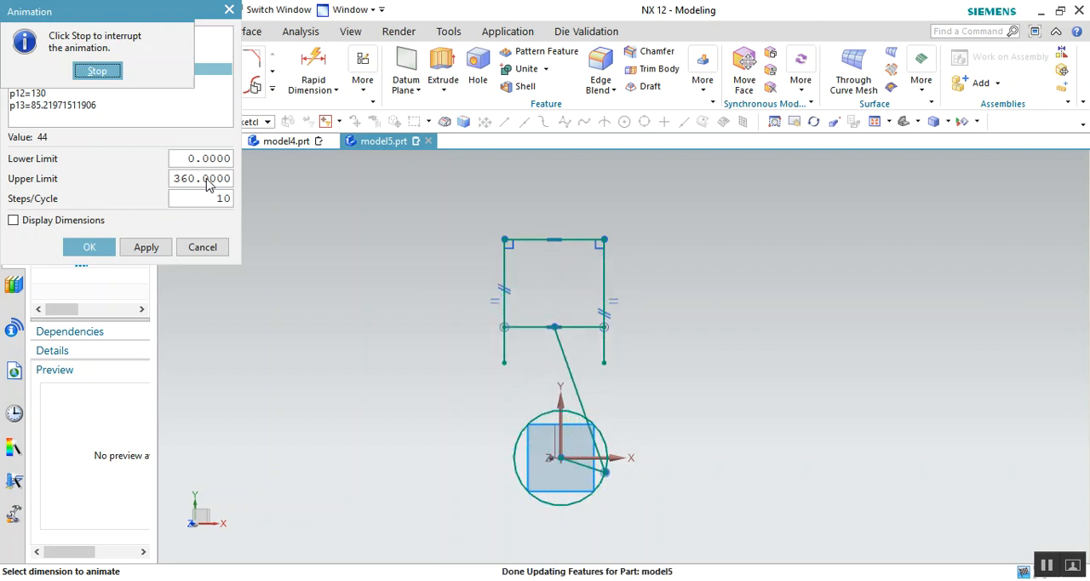
pyautogui.click(221, 248)
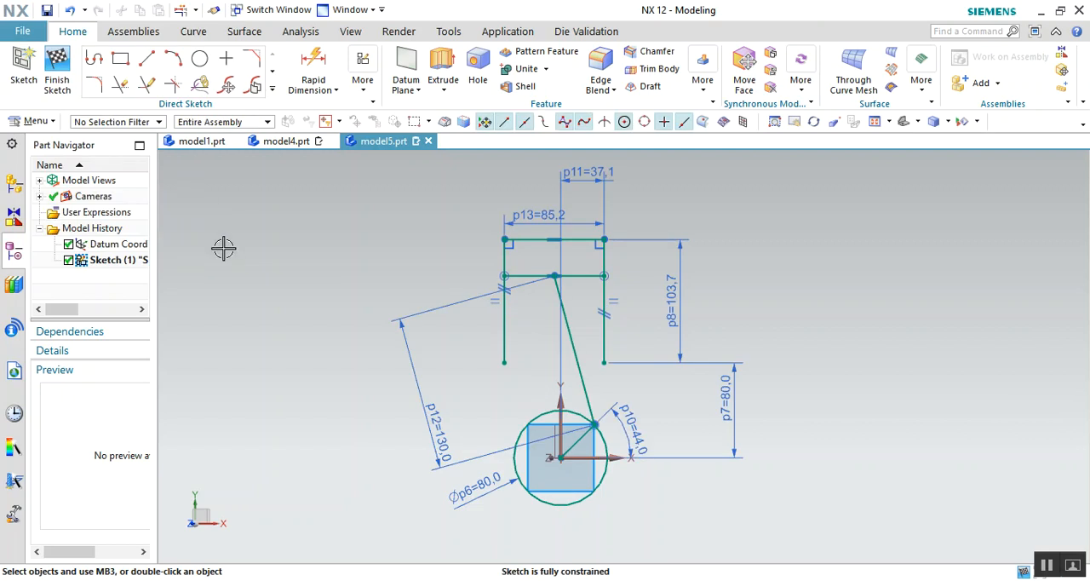
pyautogui.click(229, 256)
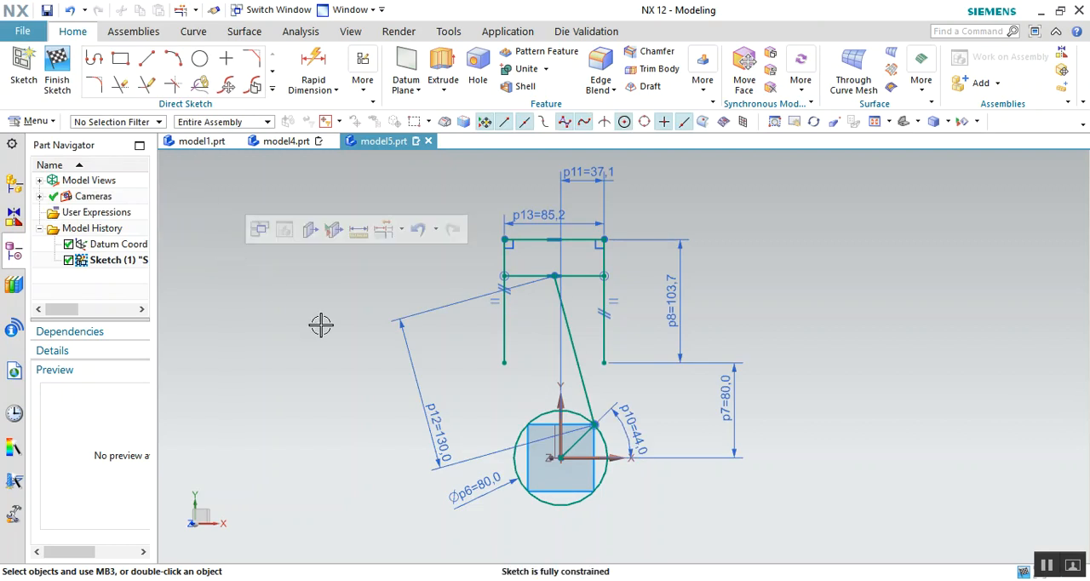
pyautogui.scroll(1, 919, 374)
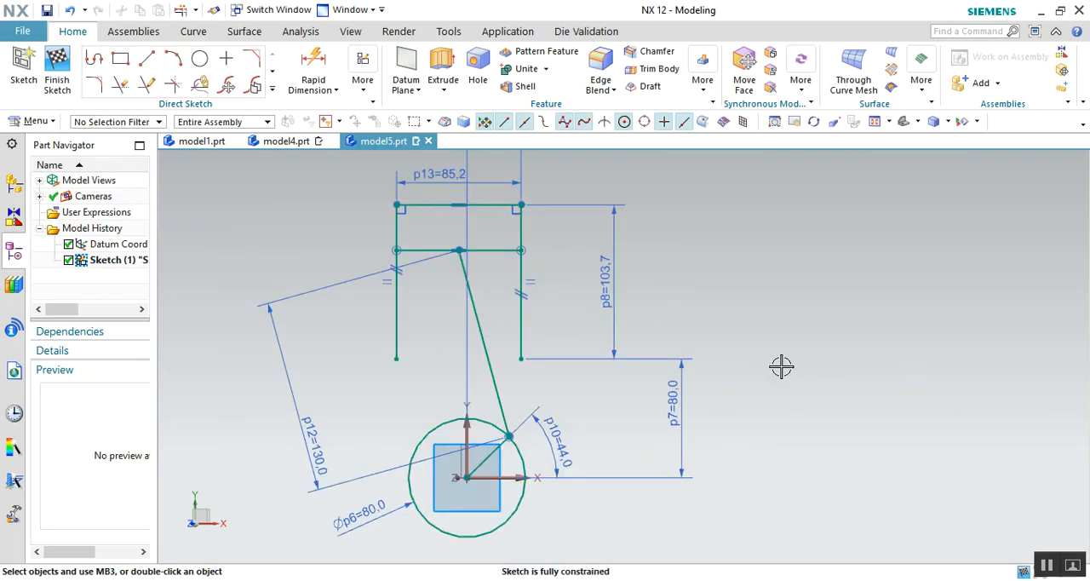
pyautogui.scroll(-1, 778, 365)
pyautogui.scroll(-1, 803, 324)
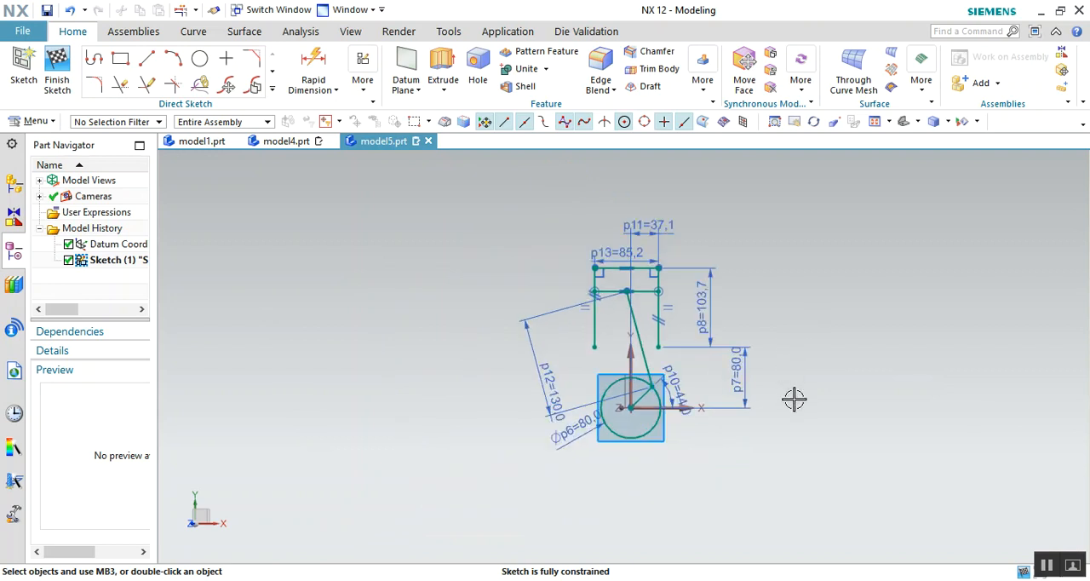
pyautogui.scroll(1, 789, 392)
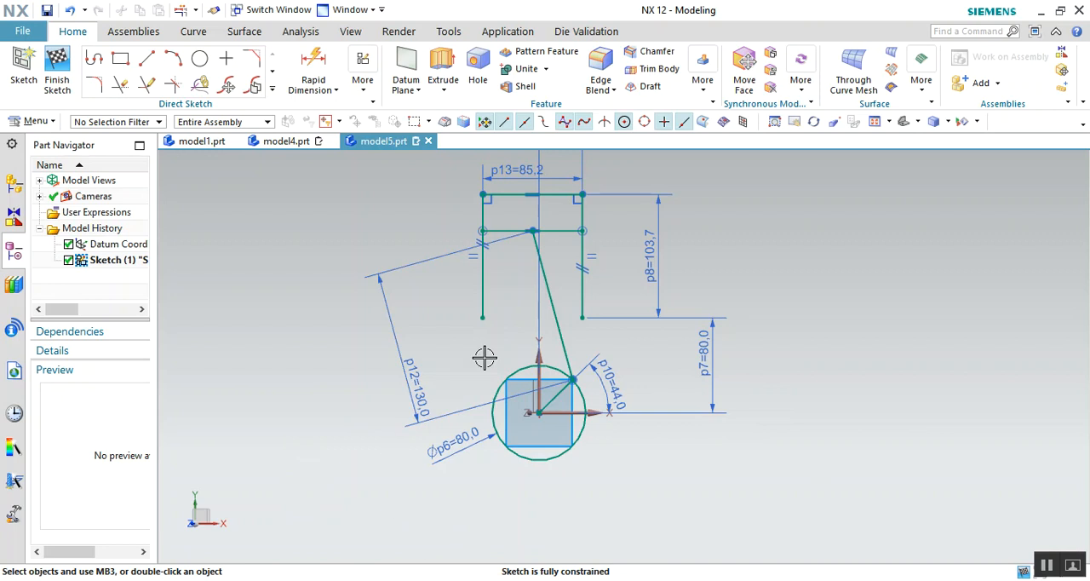
pyautogui.scroll(-3, 647, 366)
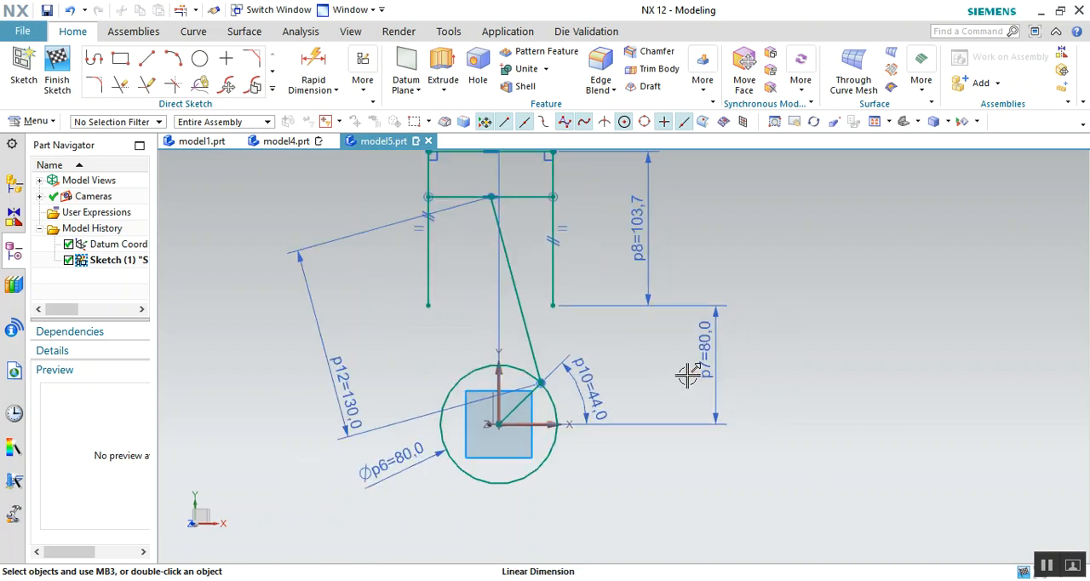
pyautogui.scroll(1, 510, 338)
pyautogui.scroll(-1, 499, 348)
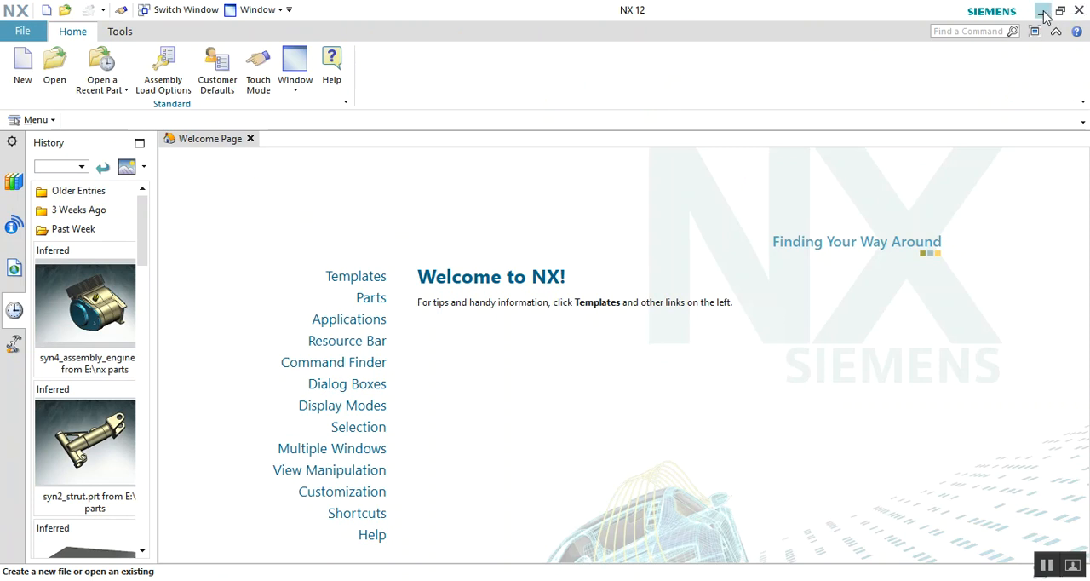
# - Minimize the modeling window and hide the desktop icons
pyautogui.click(1044, 16)
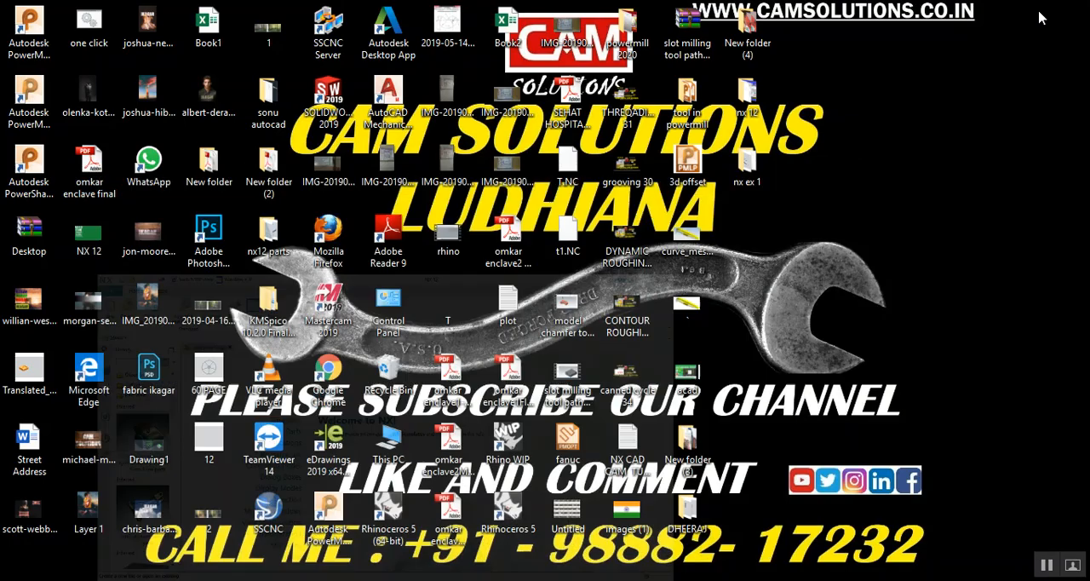
pyautogui.rightClick(840, 210)
pyautogui.moveTo(882, 224)
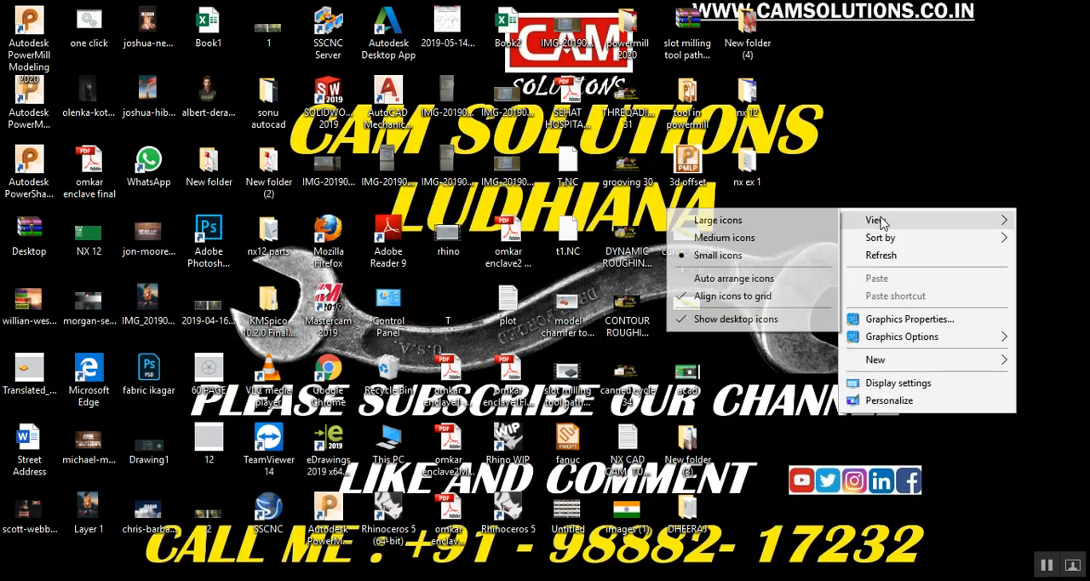
pyautogui.click(736, 318)
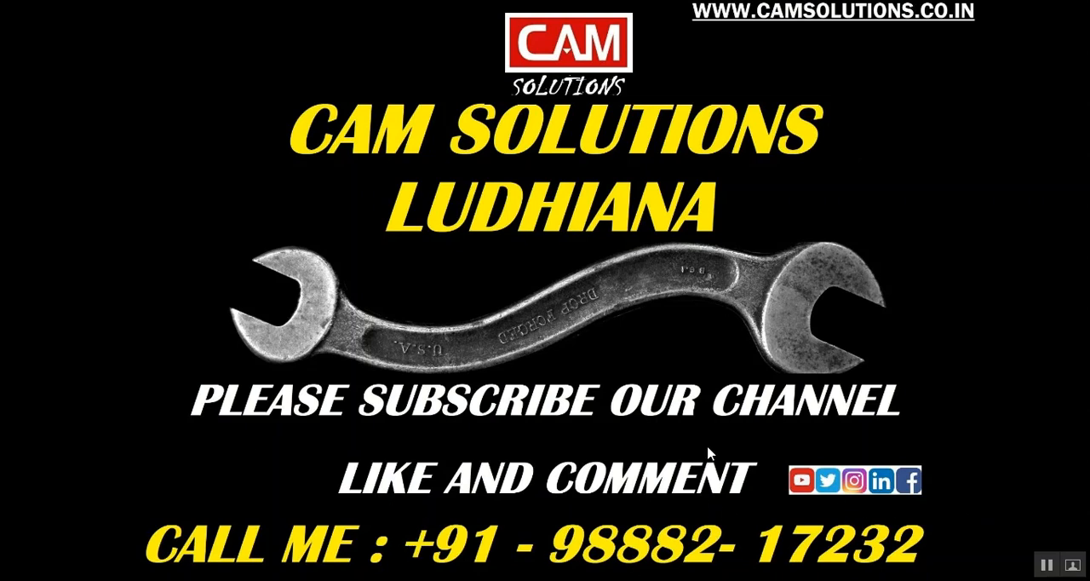
# - Switch back to the NX 12 - Modeling window with the piston-crank sketch
pyautogui.moveTo(214, 580)
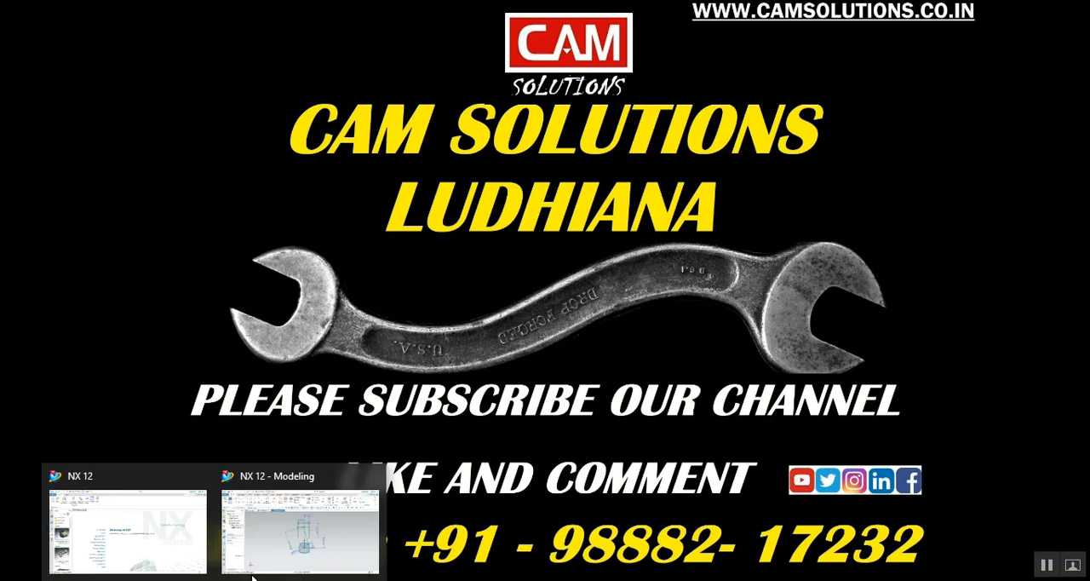
pyautogui.click(304, 523)
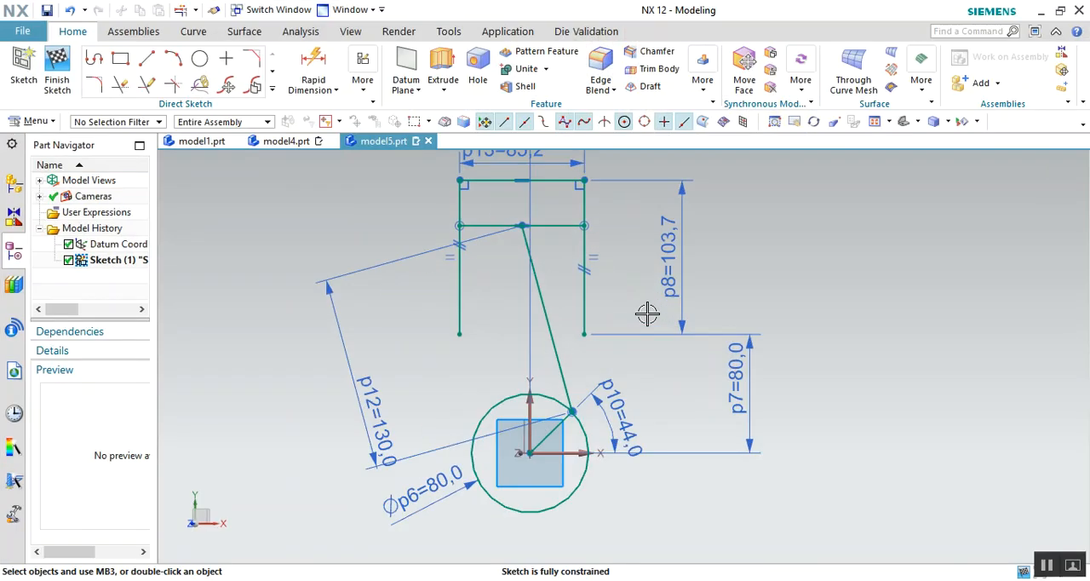
pyautogui.scroll(-1, 647, 314)
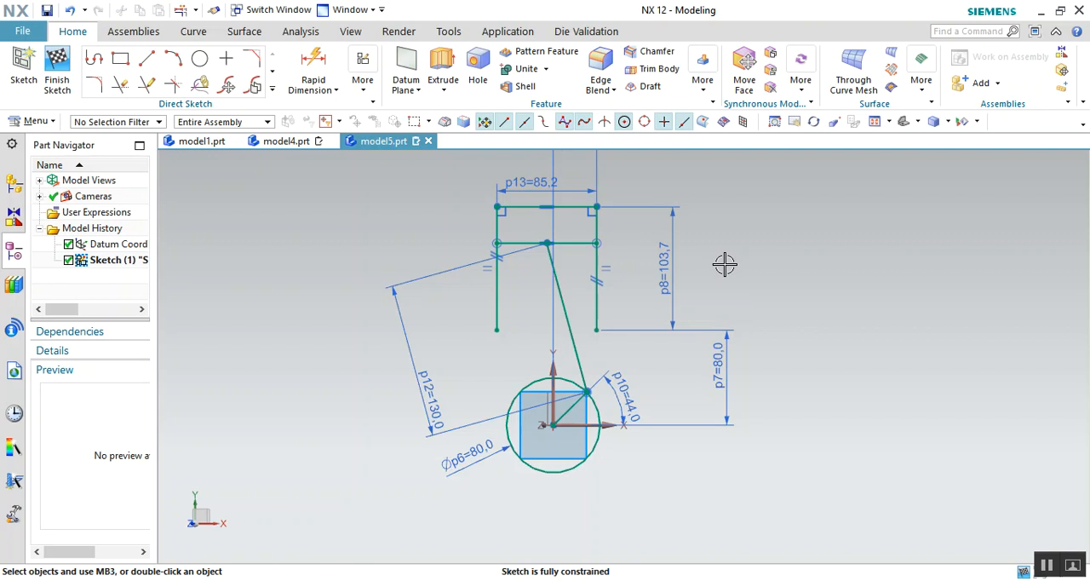
pyautogui.scroll(1, 596, 268)
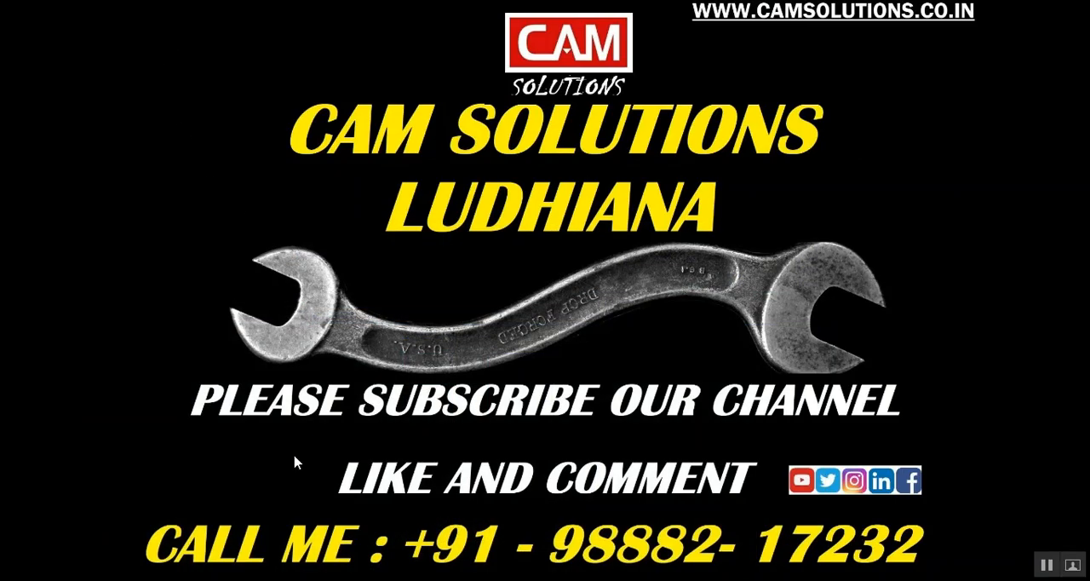
pyautogui.moveTo(214, 579)
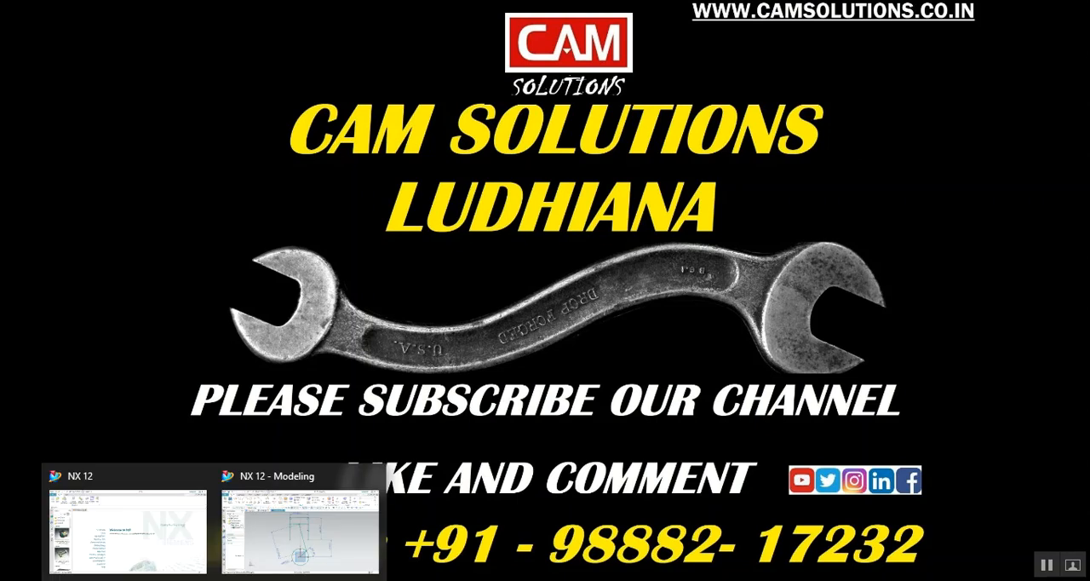
pyautogui.click(299, 536)
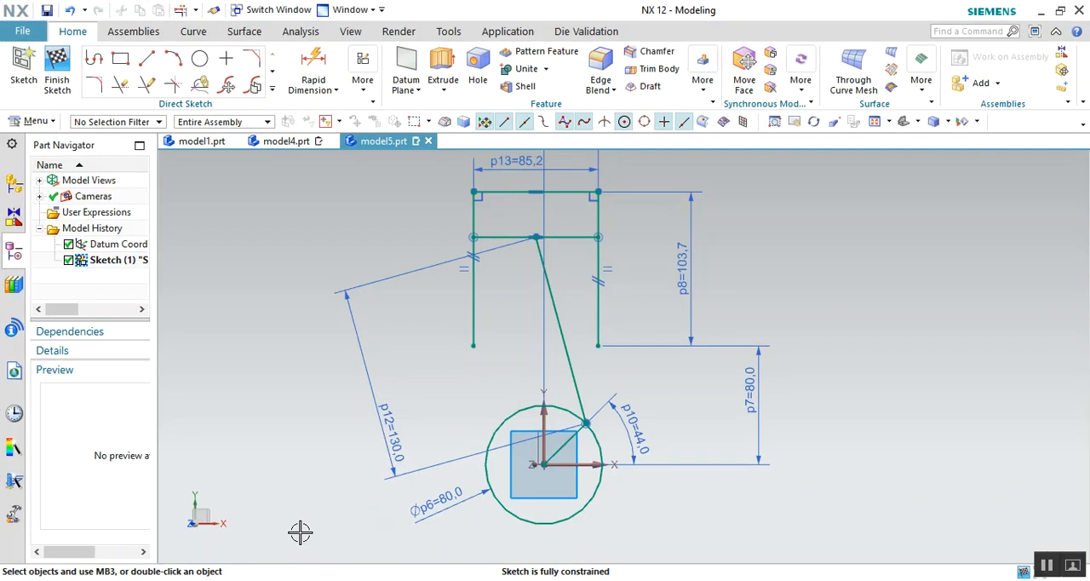